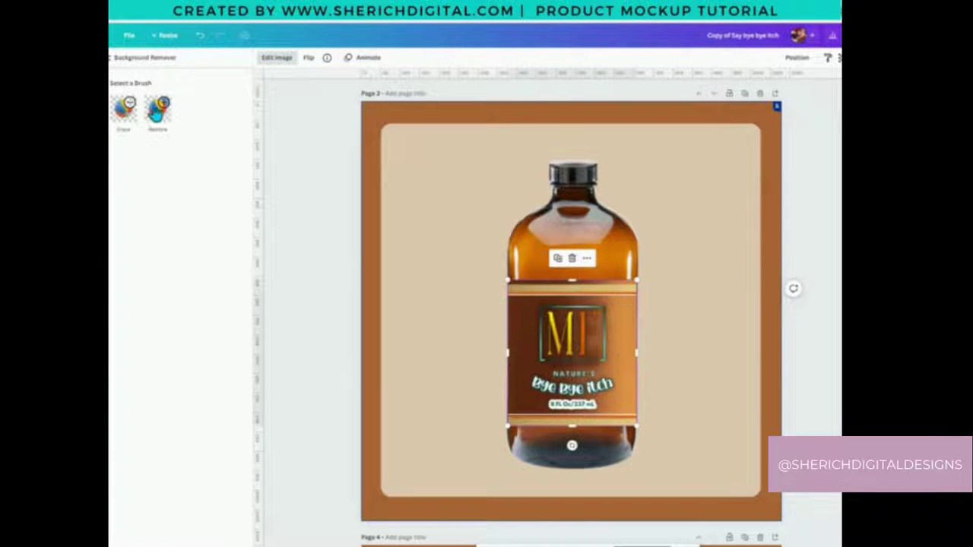
- Erase strips of the label image on both sides of the front ME panel with the Erase brush and apply the edit
{"action": "left_click", "coordinate": [127, 108]}
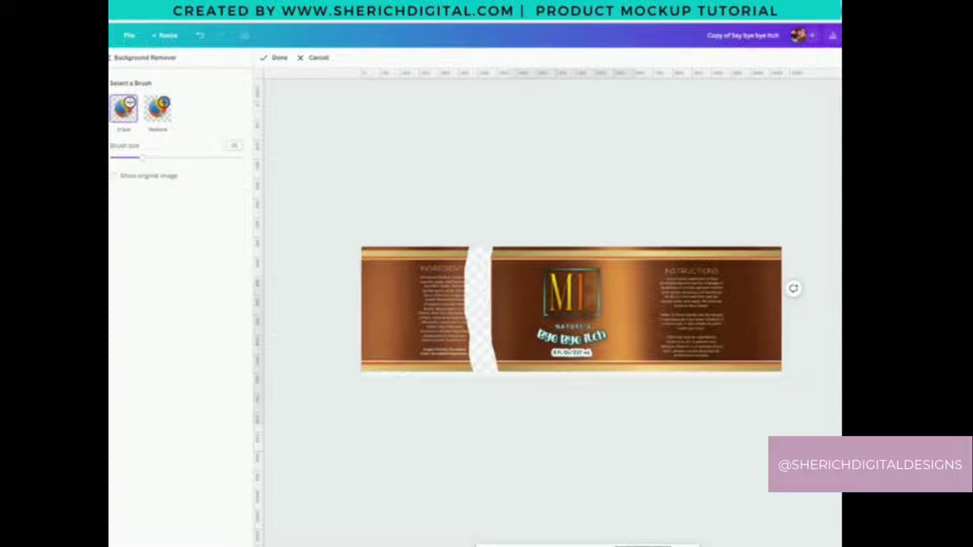
{"action": "left_click_drag", "start_coordinate": [654, 291], "coordinate": [665, 370]}
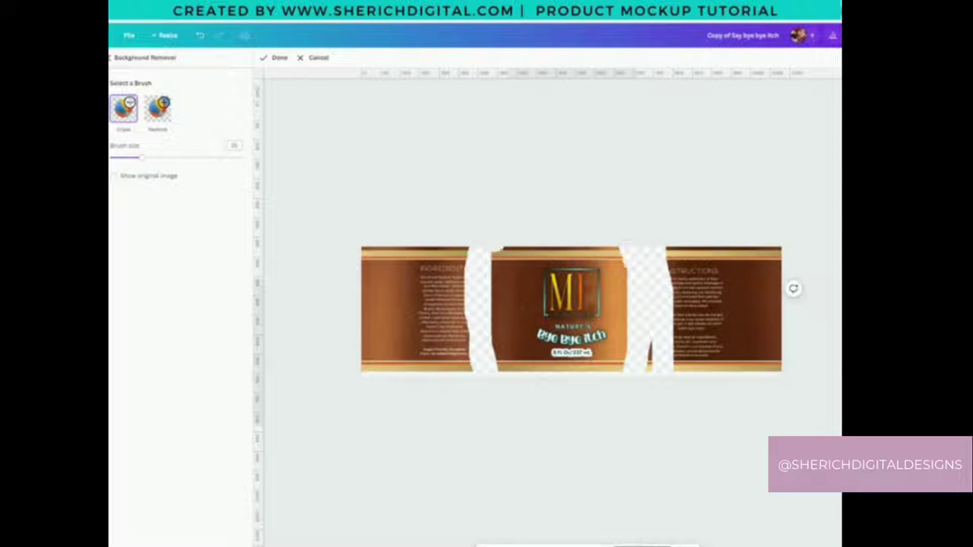
{"action": "left_click_drag", "start_coordinate": [493, 243], "coordinate": [492, 371]}
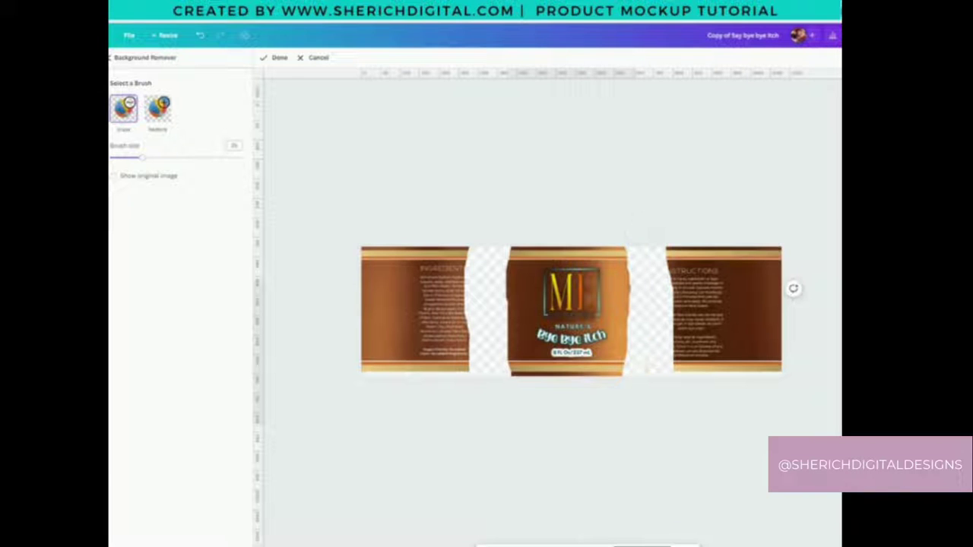
{"action": "left_click", "coordinate": [275, 58]}
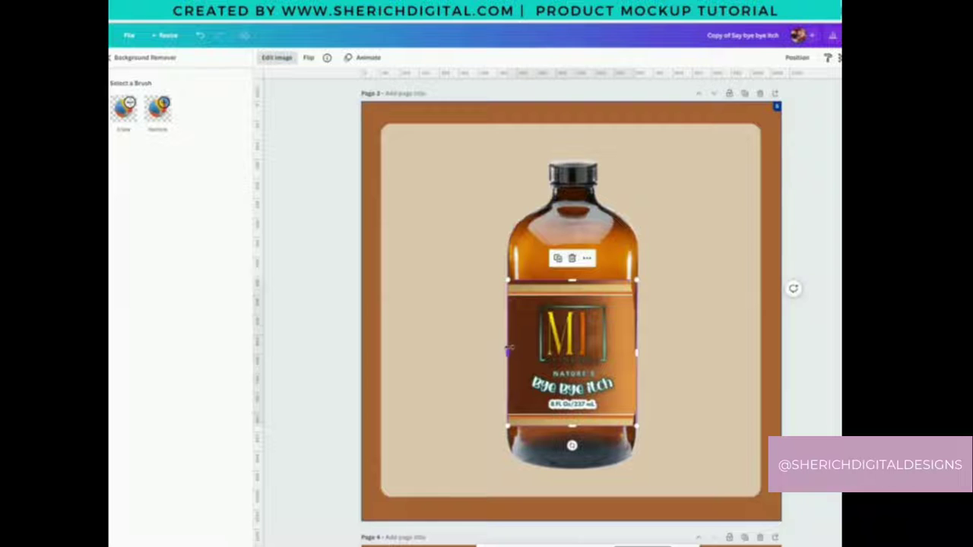
{"action": "left_click", "coordinate": [707, 360]}
{"action": "left_click", "coordinate": [597, 355]}
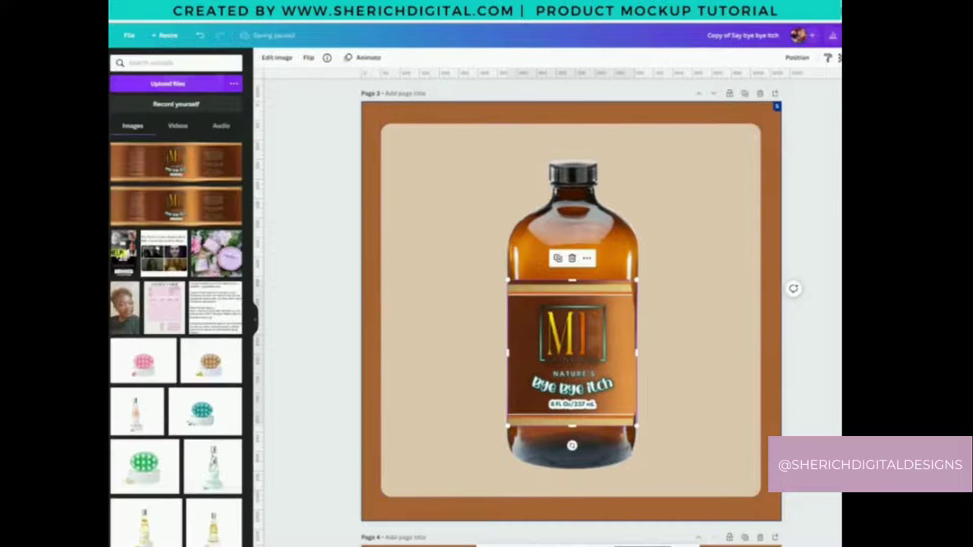
- Search the elements library for "drop shadow"
{"action": "left_click", "coordinate": [156, 63]}
{"action": "type", "text": "drop sh"}
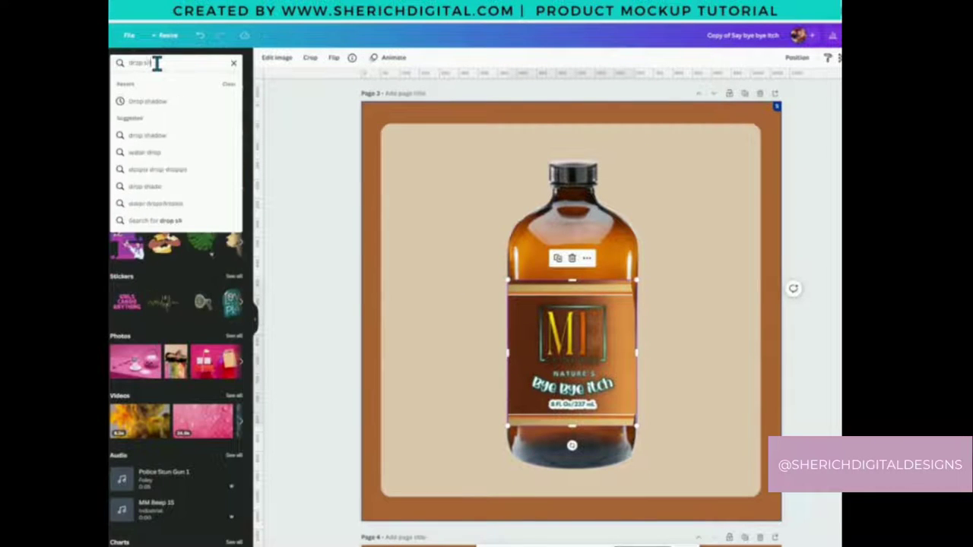
{"action": "type", "text": "adow"}
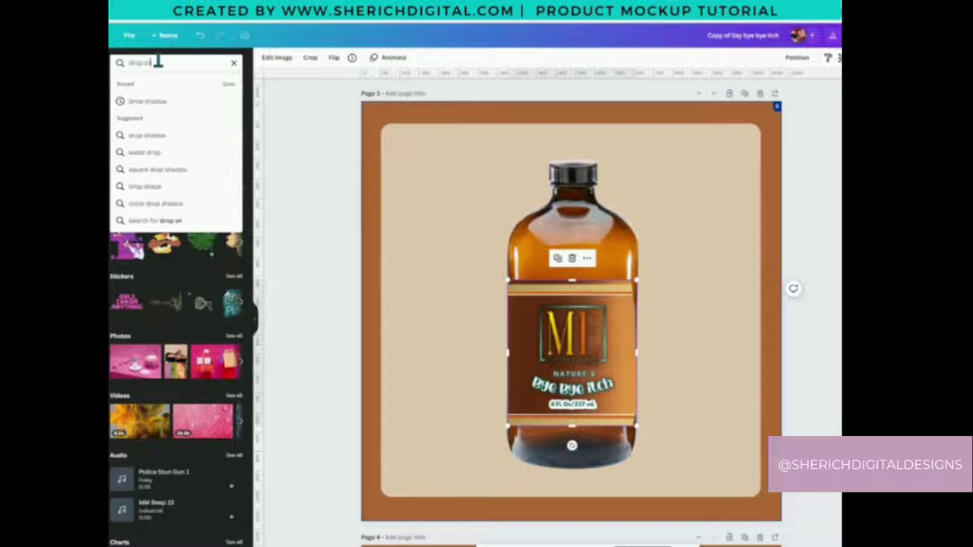
{"action": "key", "text": "Return"}
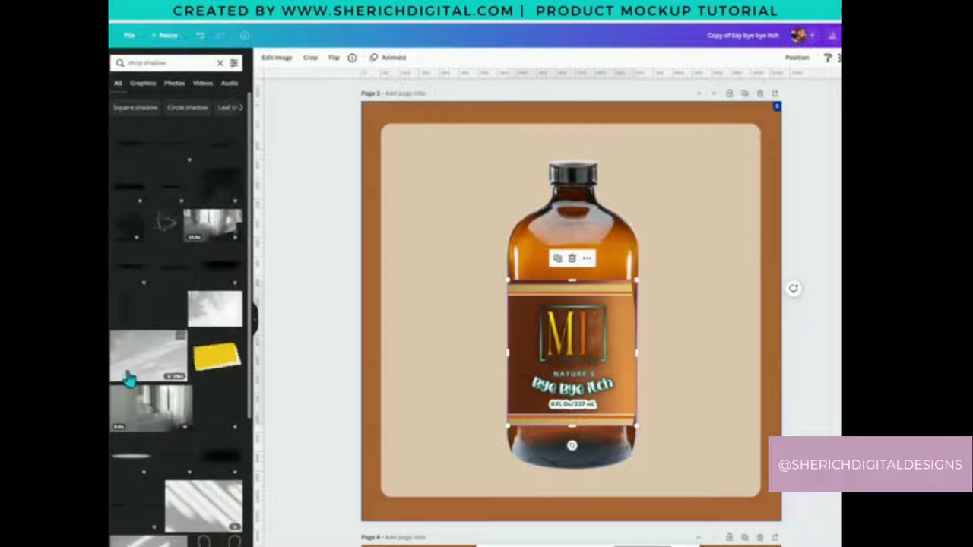
- Try a wide soft shadow rotated upright along the bottle's left edge, and delete it
{"action": "scroll", "coordinate": [152, 350], "scroll_direction": "down", "scroll_amount": 4}
{"action": "left_click", "coordinate": [166, 350]}
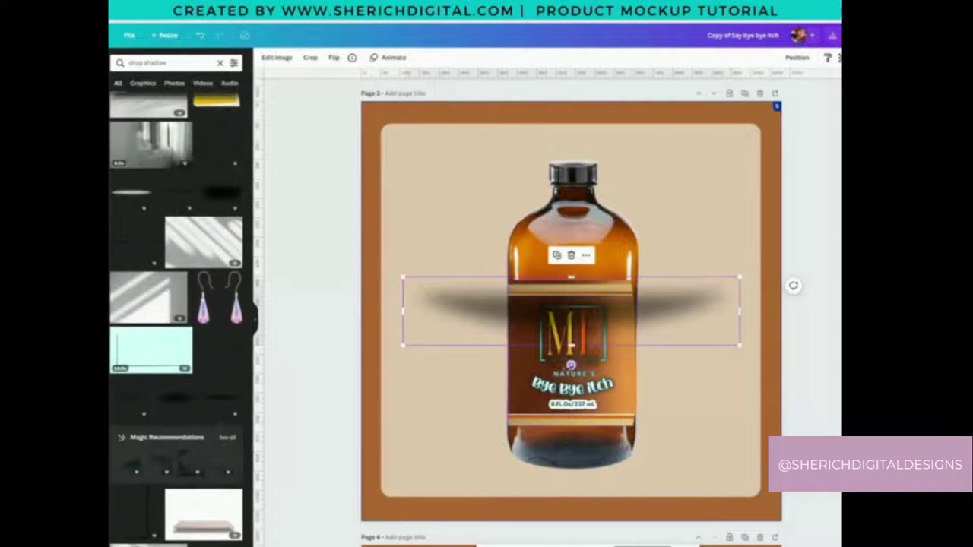
{"action": "left_click_drag", "start_coordinate": [570, 365], "coordinate": [498, 317]}
{"action": "left_click_drag", "start_coordinate": [606, 481], "coordinate": [568, 289]}
{"action": "left_click_drag", "start_coordinate": [559, 227], "coordinate": [515, 299]}
{"action": "left_click_drag", "start_coordinate": [526, 364], "coordinate": [521, 415]}
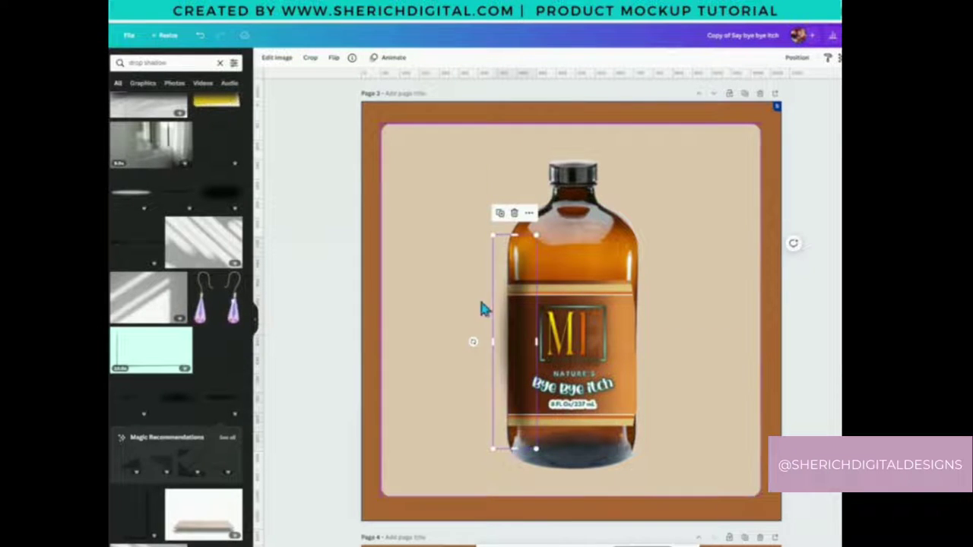
{"action": "left_click_drag", "start_coordinate": [472, 341], "coordinate": [473, 338]}
{"action": "scroll", "coordinate": [187, 436], "scroll_direction": "down", "scroll_amount": 4}
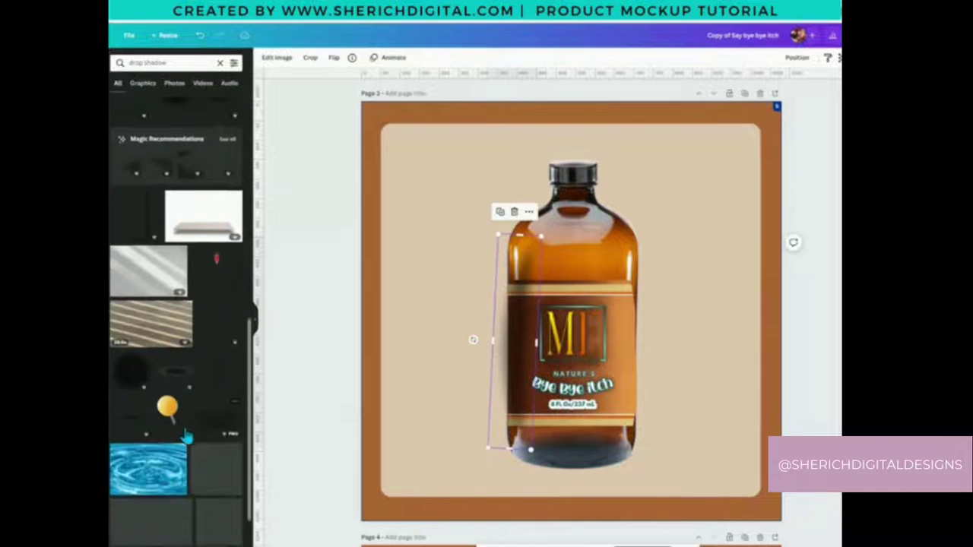
{"action": "left_click", "coordinate": [514, 213]}
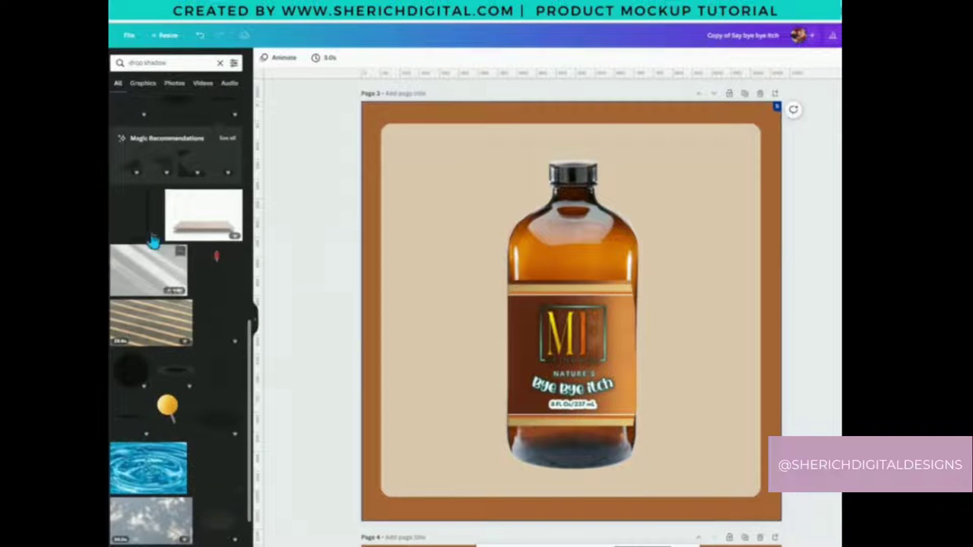
- Insert the thin vertical shadow graphic, scale it down and place it along the bottle's left edge
{"action": "scroll", "coordinate": [153, 239], "scroll_direction": "up", "scroll_amount": 2}
{"action": "left_click", "coordinate": [175, 247]}
{"action": "left_click_drag", "start_coordinate": [560, 339], "coordinate": [530, 304]}
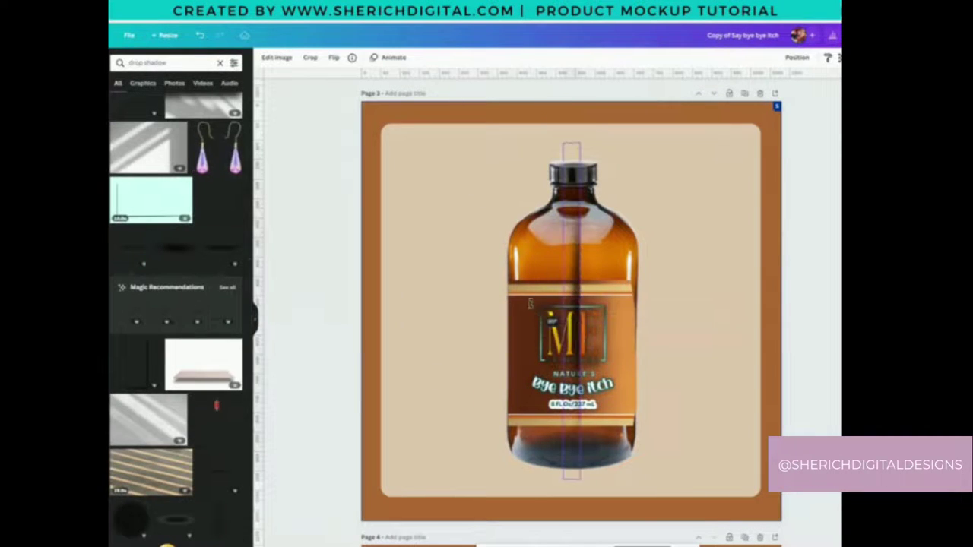
{"action": "left_click_drag", "start_coordinate": [580, 480], "coordinate": [576, 324]}
{"action": "left_click_drag", "start_coordinate": [543, 244], "coordinate": [486, 375]}
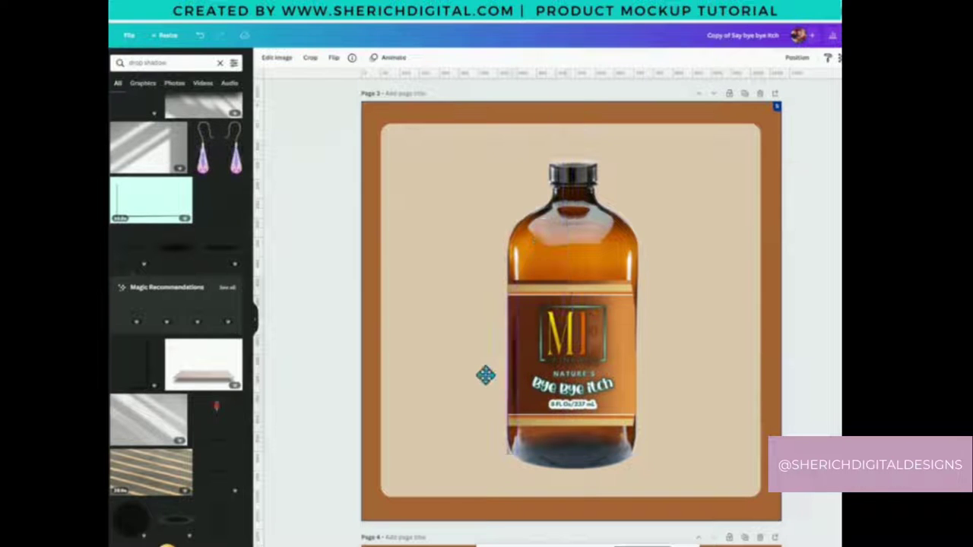
{"action": "left_click_drag", "start_coordinate": [511, 428], "coordinate": [511, 473]}
{"action": "left_click_drag", "start_coordinate": [512, 315], "coordinate": [509, 306]}
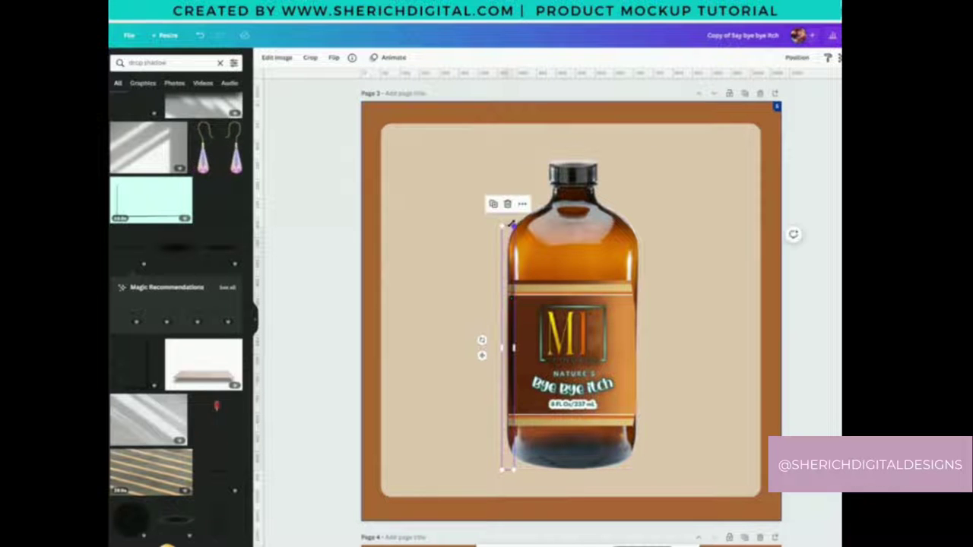
- Scale the left-edge shadow down to slightly more than the label's height and align it with the bottle's side
{"action": "left_click_drag", "start_coordinate": [513, 226], "coordinate": [512, 277]}
{"action": "left_click_drag", "start_coordinate": [482, 380], "coordinate": [484, 357]}
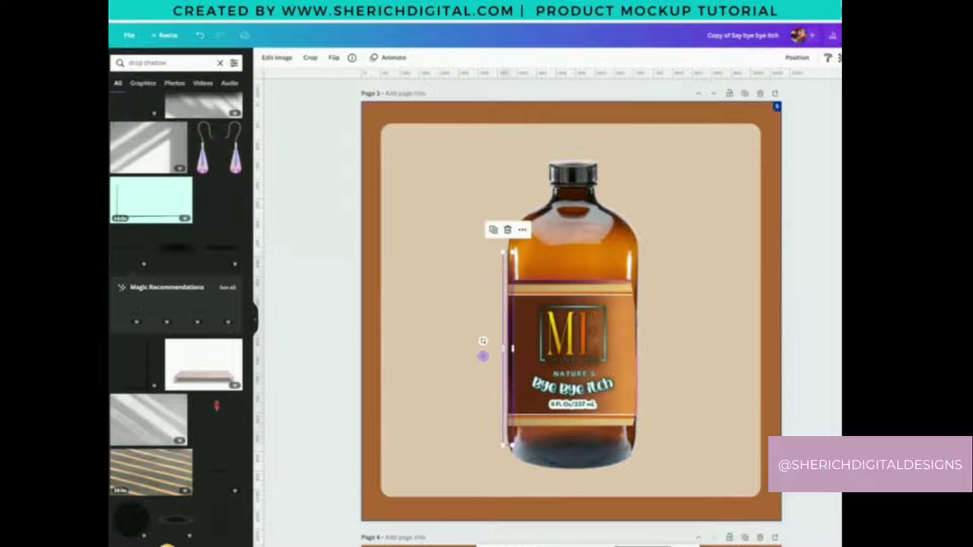
{"action": "key", "text": "ctrl+plus"}
{"action": "key", "text": "ctrl+plus"}
{"action": "scroll", "coordinate": [736, 353], "scroll_direction": "down", "scroll_amount": 1}
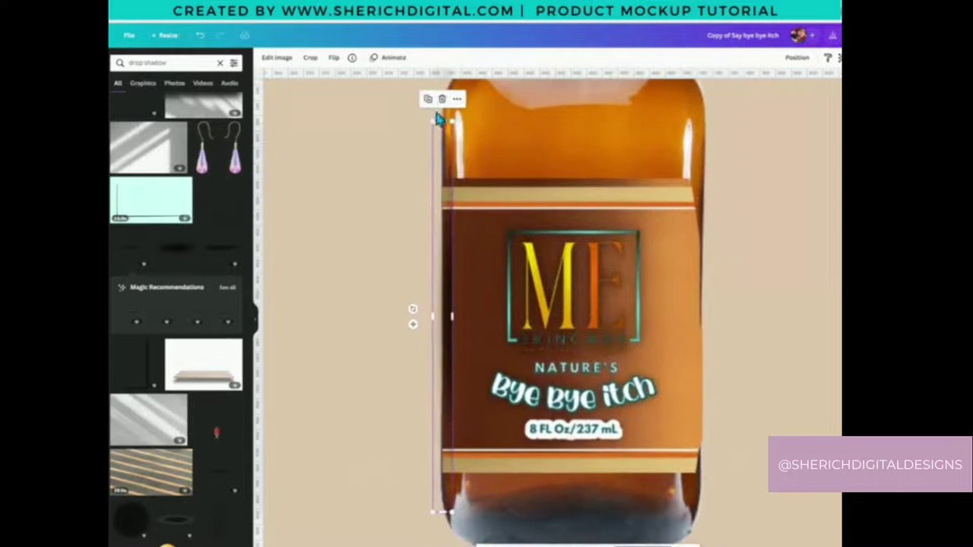
{"action": "left_click_drag", "start_coordinate": [454, 137], "coordinate": [453, 131]}
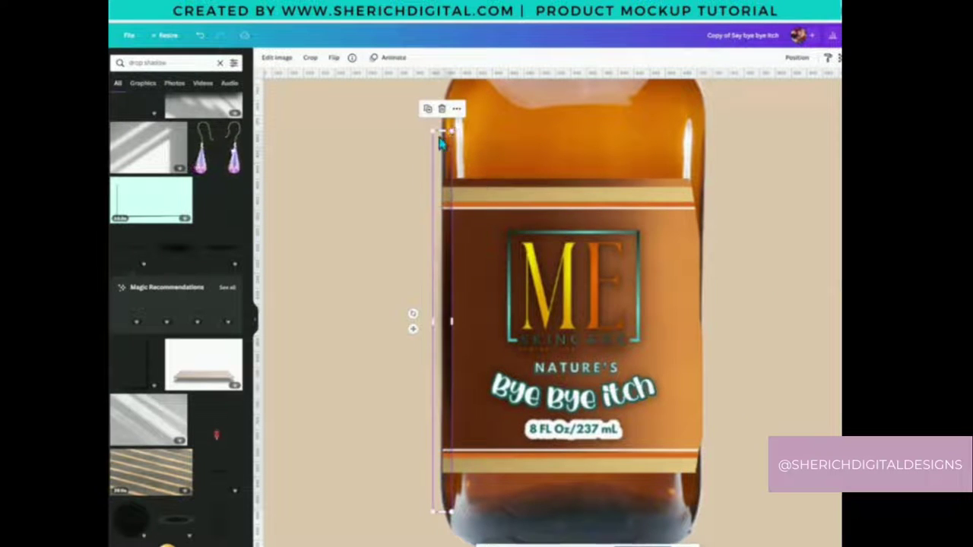
{"action": "left_click", "coordinate": [429, 108]}
{"action": "left_click_drag", "start_coordinate": [448, 293], "coordinate": [462, 230]}
{"action": "key", "text": "Delete"}
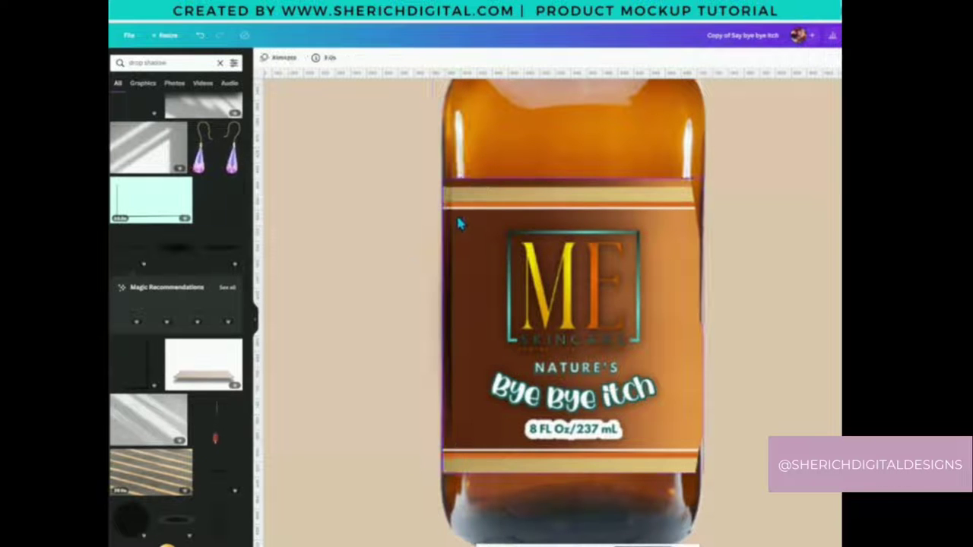
- Duplicate the left-edge shadow and move the copy onto the label's right edge
{"action": "left_click", "coordinate": [449, 215]}
{"action": "left_click", "coordinate": [430, 109]}
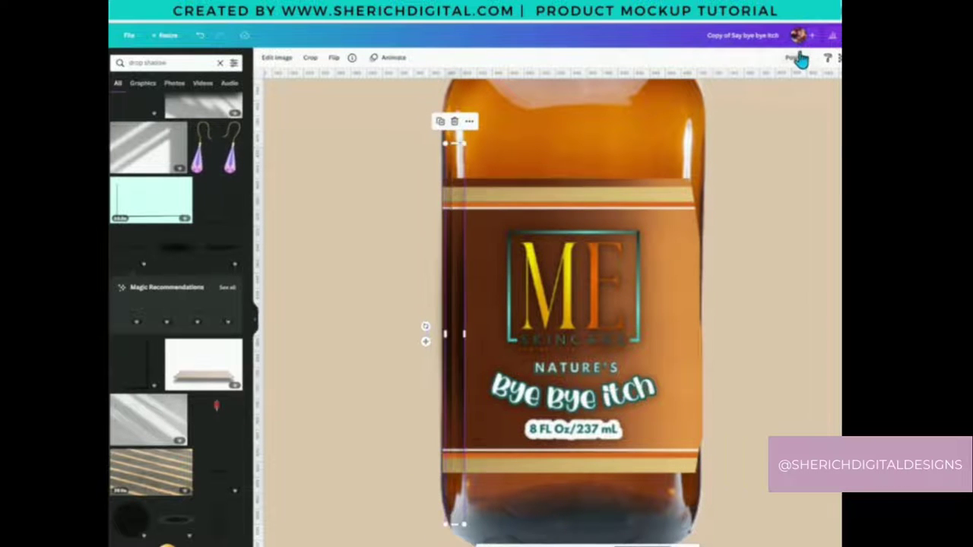
{"action": "left_click", "coordinate": [336, 59]}
{"action": "left_click_drag", "start_coordinate": [462, 298], "coordinate": [693, 282]}
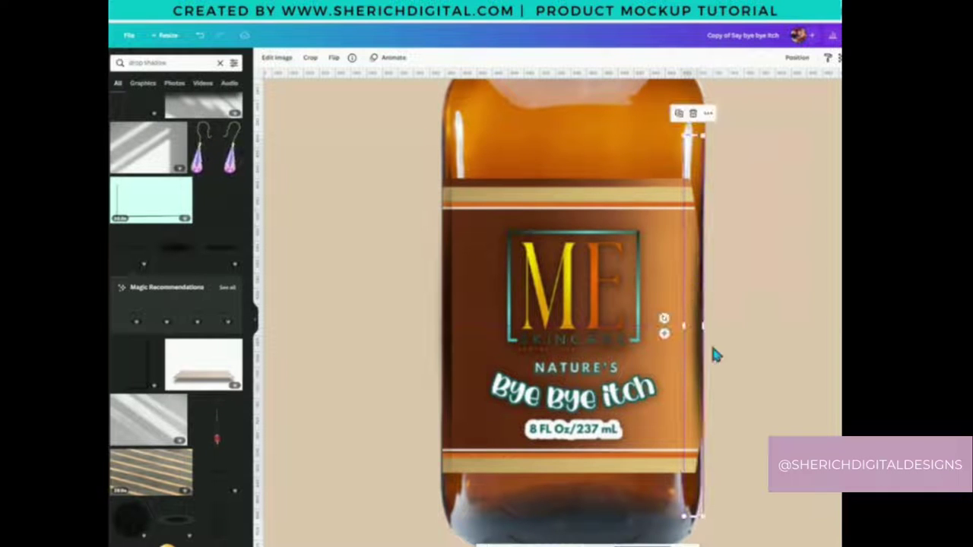
{"action": "scroll", "coordinate": [836, 319], "scroll_direction": "down", "scroll_amount": 5}
{"action": "scroll", "coordinate": [837, 319], "scroll_direction": "up", "scroll_amount": 1}
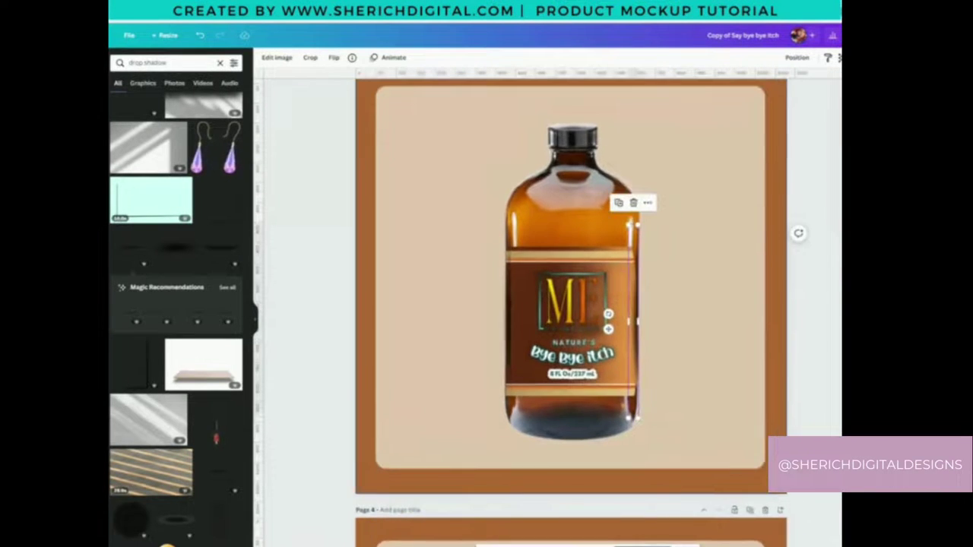
{"action": "left_click", "coordinate": [837, 298]}
- Flip the left-edge shadow vertically and shift it slightly inward onto the label
{"action": "left_click", "coordinate": [505, 319]}
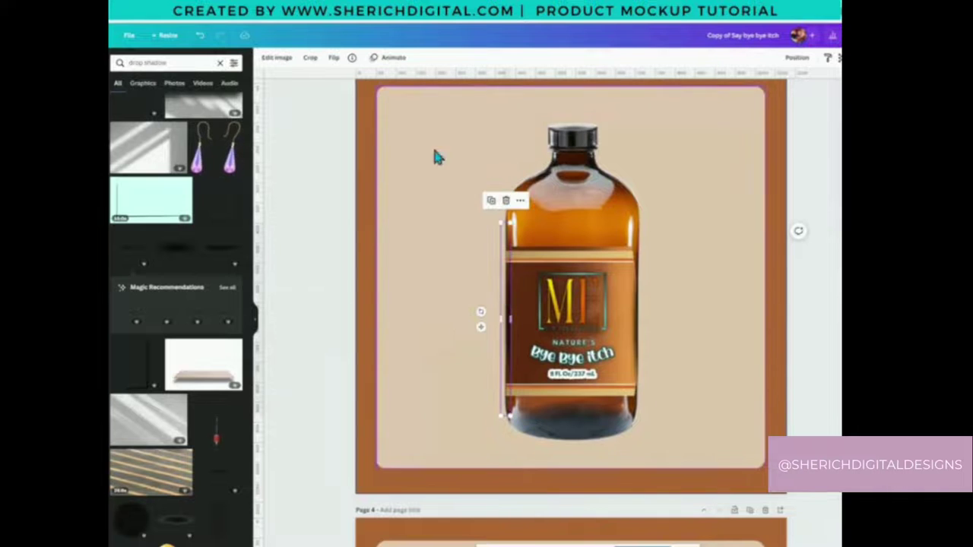
{"action": "left_click", "coordinate": [334, 58]}
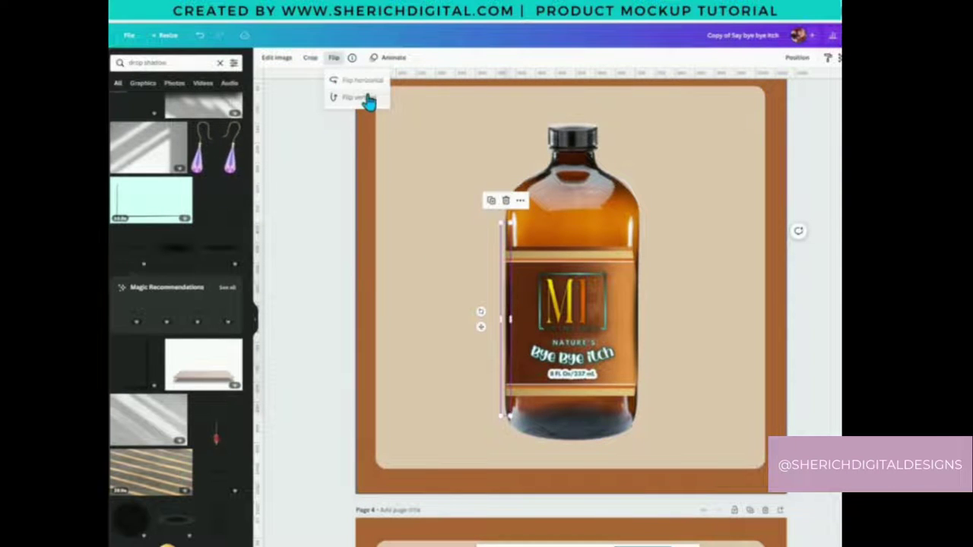
{"action": "left_click", "coordinate": [366, 97]}
{"action": "left_click_drag", "start_coordinate": [506, 244], "coordinate": [511, 243]}
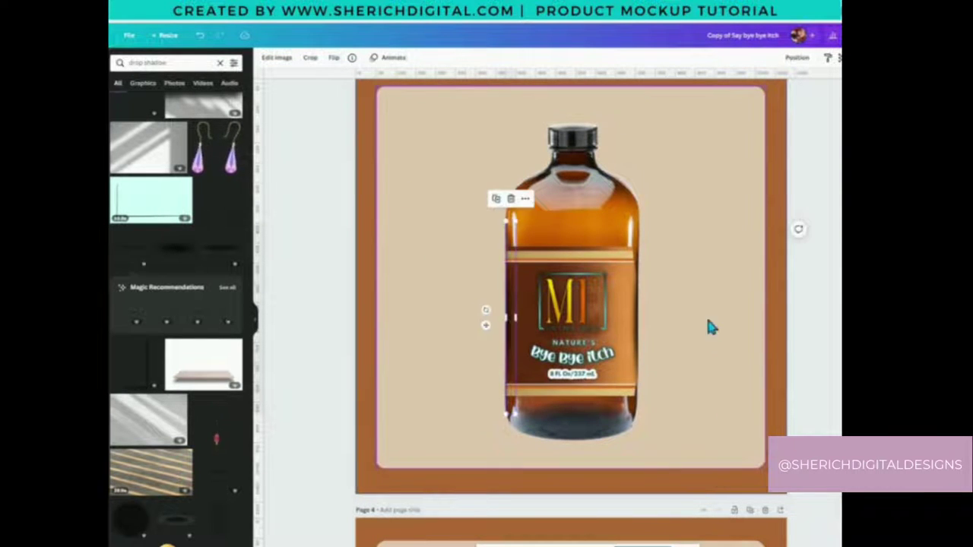
{"action": "left_click", "coordinate": [707, 324]}
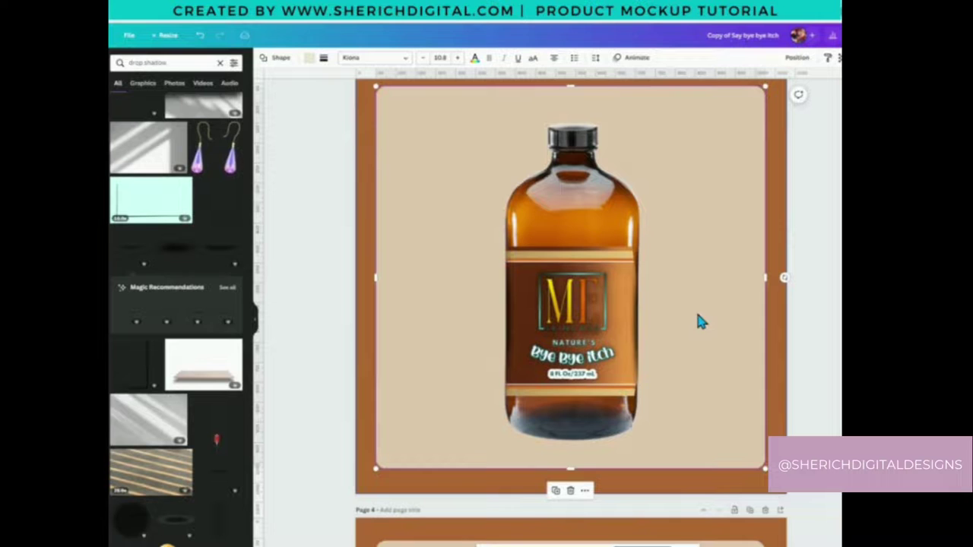
- Shorten the left shadow from its upper end and realign it with the label's left edge
{"action": "left_click", "coordinate": [511, 339]}
{"action": "left_click_drag", "start_coordinate": [511, 223], "coordinate": [521, 252]}
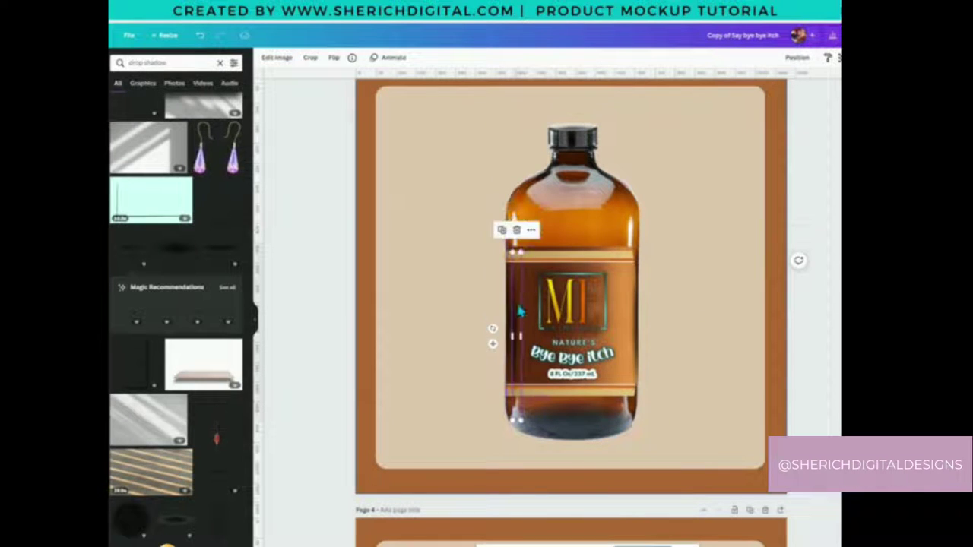
{"action": "left_click_drag", "start_coordinate": [519, 310], "coordinate": [511, 322]}
- Duplicate the right-edge shadow, scale the copy down and place it lower along the label's right edge
{"action": "left_click", "coordinate": [634, 245]}
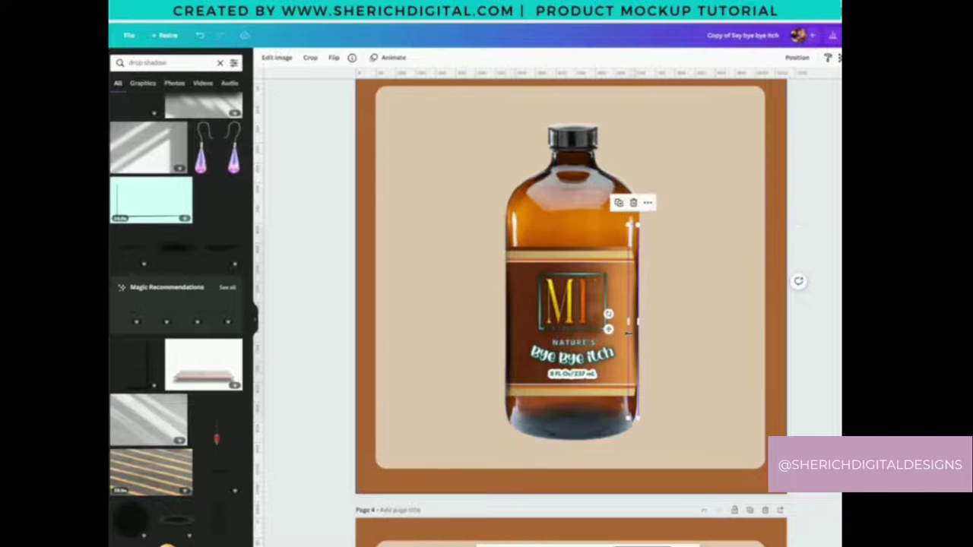
{"action": "left_click", "coordinate": [618, 204]}
{"action": "left_click_drag", "start_coordinate": [645, 232], "coordinate": [643, 258]}
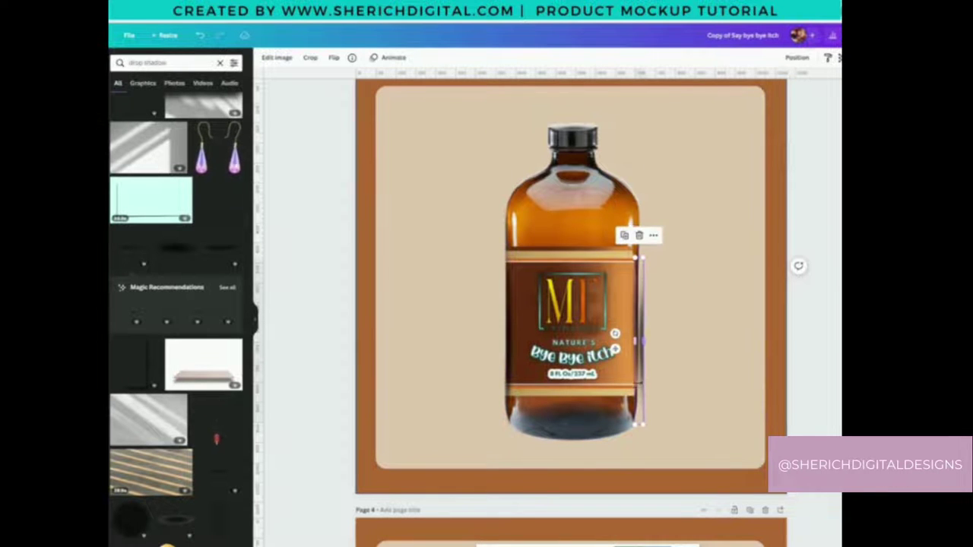
{"action": "left_click_drag", "start_coordinate": [616, 350], "coordinate": [612, 375]}
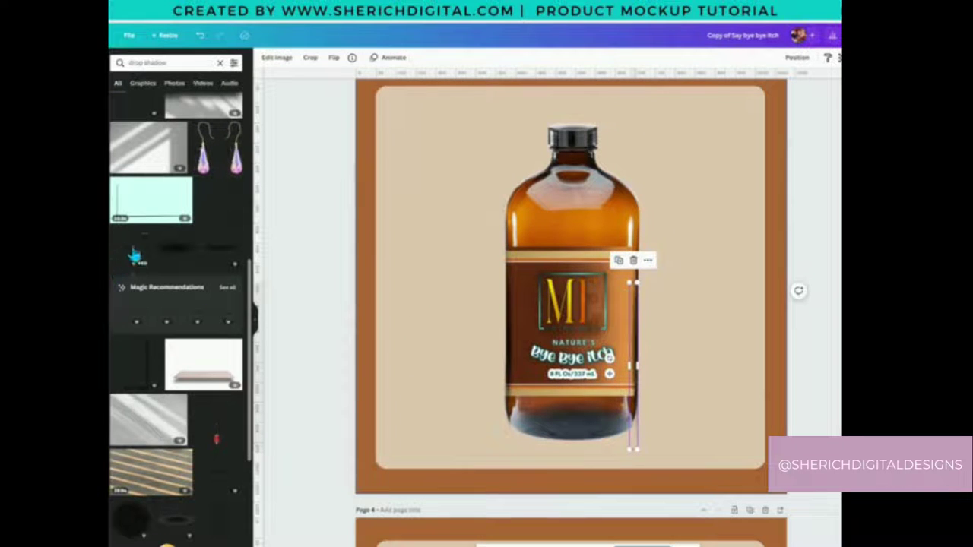
- Insert a thin horizontal shadow graphic, scale it to the label's width and place it just beneath the label's bottom edge
{"action": "left_click", "coordinate": [216, 483]}
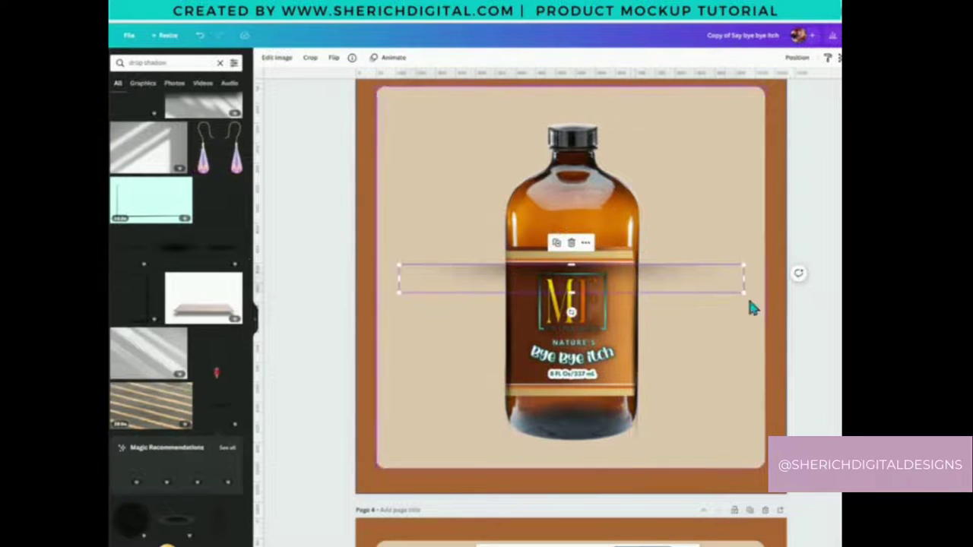
{"action": "left_click_drag", "start_coordinate": [748, 295], "coordinate": [576, 428]}
{"action": "left_click_drag", "start_coordinate": [635, 414], "coordinate": [637, 410]}
{"action": "left_click", "coordinate": [555, 379]}
{"action": "left_click_drag", "start_coordinate": [580, 432], "coordinate": [576, 429]}
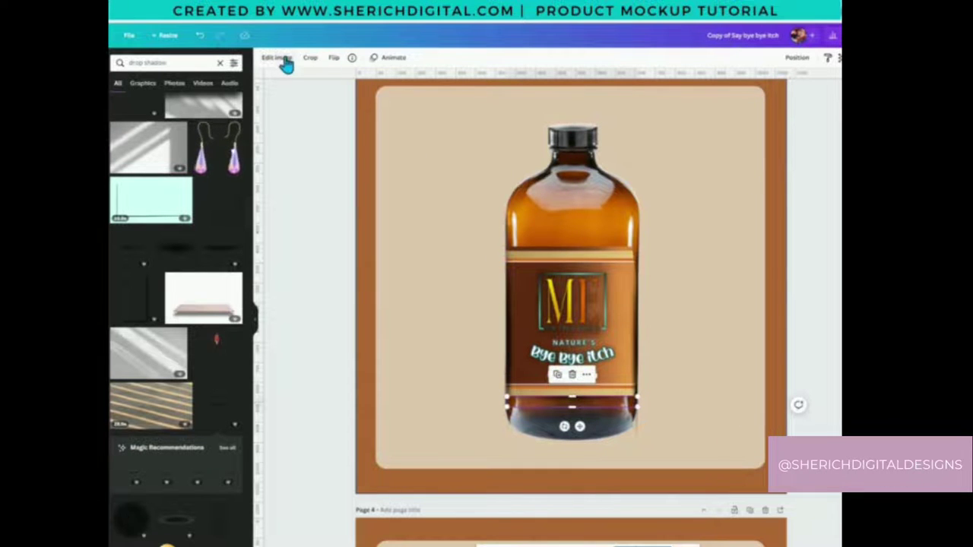
- Copy the bottom-edge shadow to the label's top edge, flipped vertically, and duplicate it there
{"action": "left_click", "coordinate": [558, 375]}
{"action": "left_click_drag", "start_coordinate": [586, 433], "coordinate": [580, 268]}
{"action": "left_click", "coordinate": [333, 59]}
{"action": "left_click", "coordinate": [339, 97]}
{"action": "left_click", "coordinate": [559, 217]}
{"action": "left_click", "coordinate": [585, 243]}
{"action": "left_click", "coordinate": [560, 219]}
- Insert the wide soft shadow graphic, rotate it upright, shrink it and place it at the label's upper right edge
{"action": "left_click", "coordinate": [220, 251]}
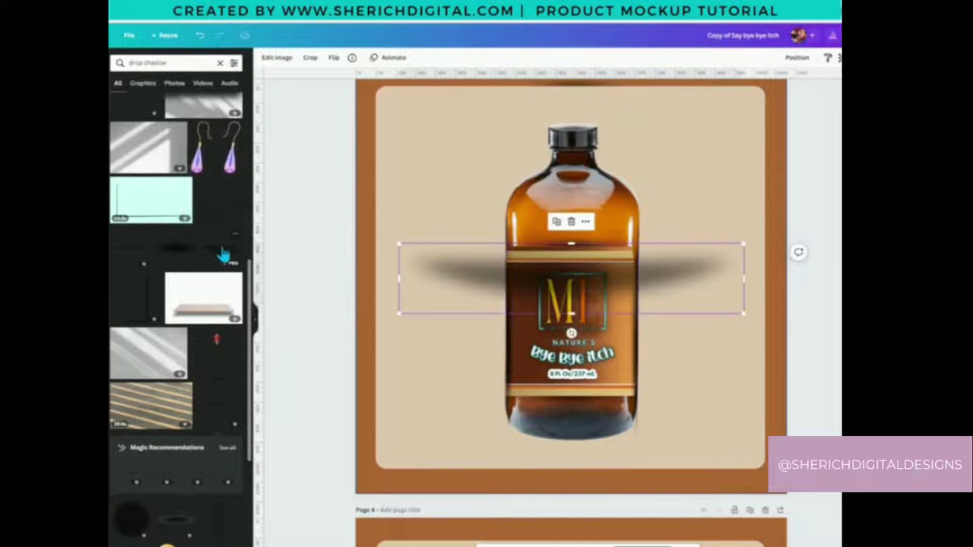
{"action": "left_click_drag", "start_coordinate": [572, 334], "coordinate": [644, 280]}
{"action": "left_click_drag", "start_coordinate": [606, 105], "coordinate": [549, 388]}
{"action": "left_click_drag", "start_coordinate": [545, 433], "coordinate": [637, 288]}
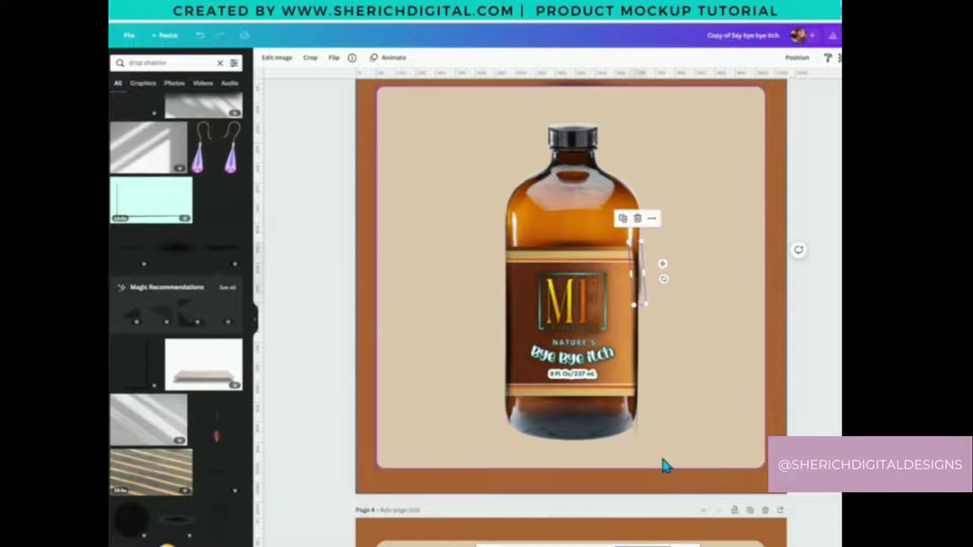
- Insert a wide soft shadow graphic, scale it to the bottle's width and place it just behind the bottle's base
{"action": "left_click", "coordinate": [183, 250]}
{"action": "scroll", "coordinate": [187, 256], "scroll_direction": "down", "scroll_amount": 2}
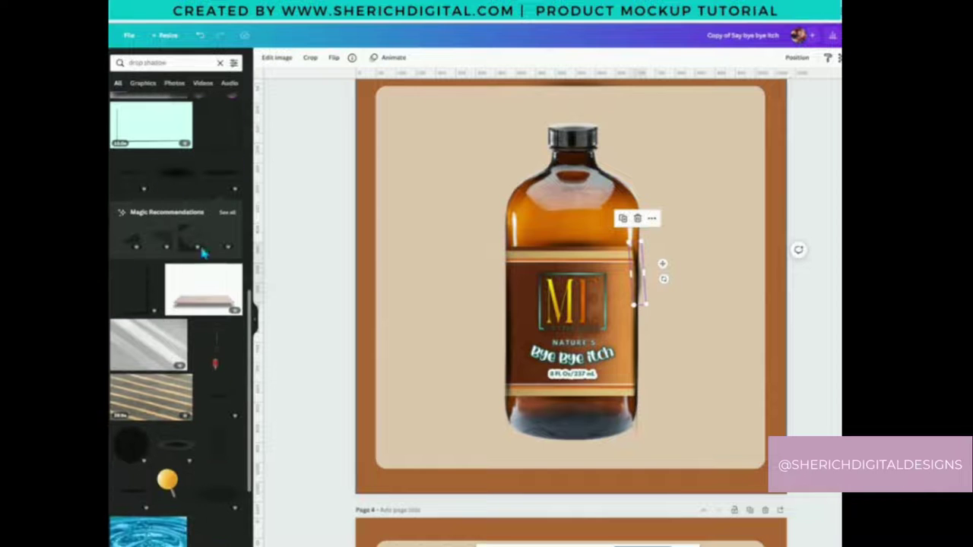
{"action": "left_click_drag", "start_coordinate": [744, 314], "coordinate": [580, 439]}
{"action": "left_click", "coordinate": [616, 456]}
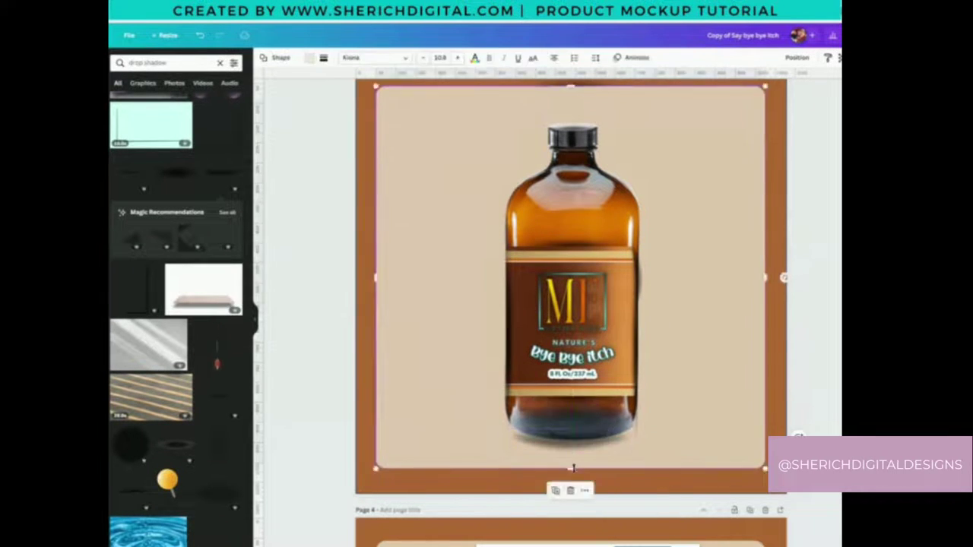
{"action": "left_click", "coordinate": [514, 438]}
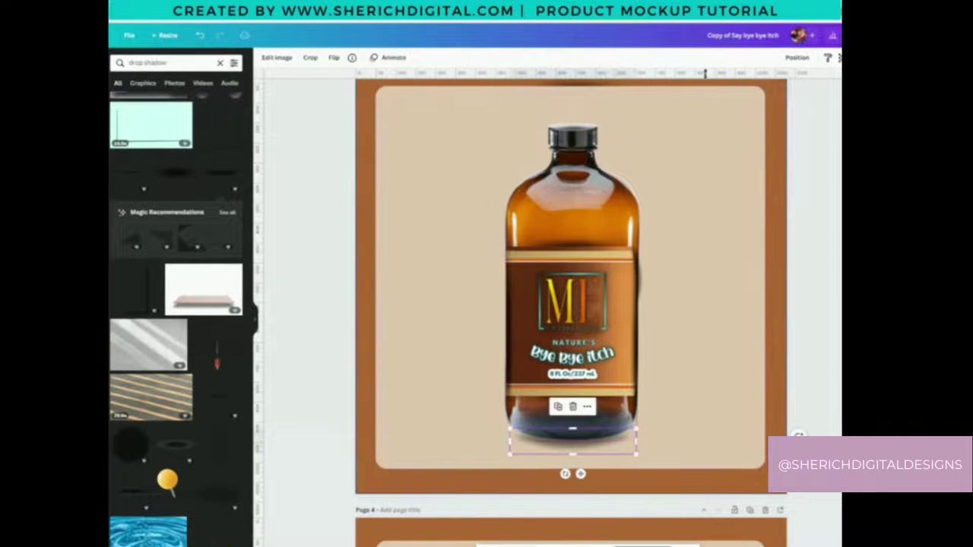
{"action": "left_click", "coordinate": [797, 57]}
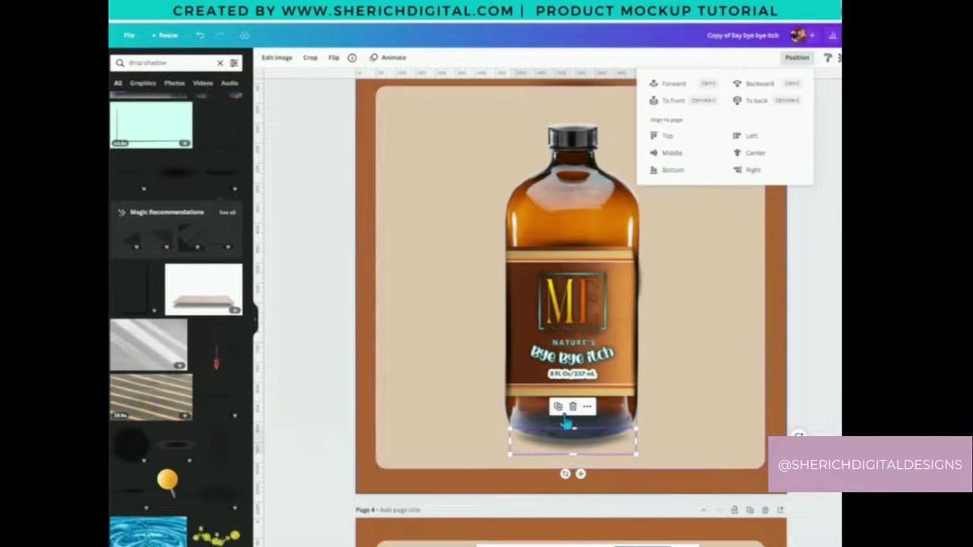
- Duplicate the base shadow and place the copy at the bottle's left shoulder, shrunk and tilted upward toward the neck
{"action": "left_click_drag", "start_coordinate": [585, 429], "coordinate": [592, 435]}
{"action": "left_click", "coordinate": [334, 58]}
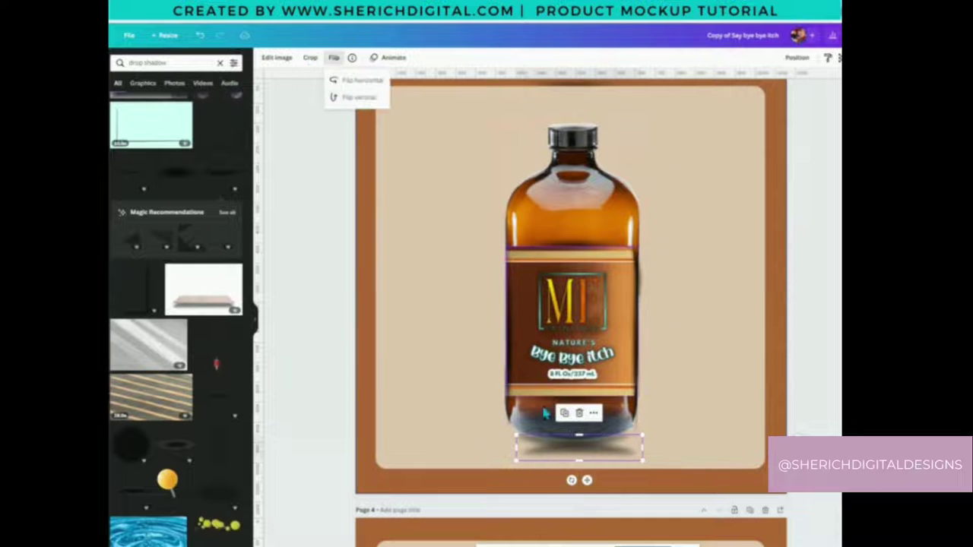
{"action": "left_click_drag", "start_coordinate": [587, 480], "coordinate": [570, 220]}
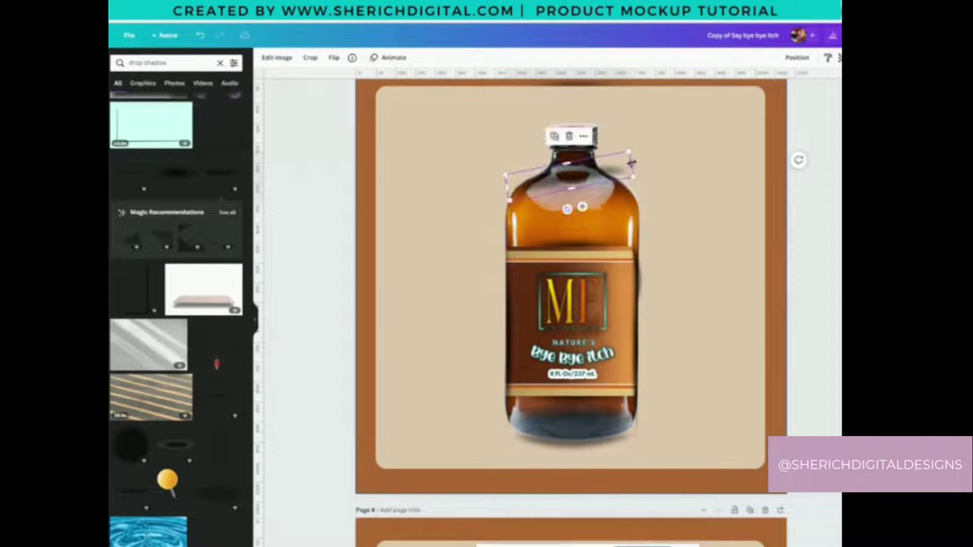
{"action": "mouse_move", "coordinate": [575, 163]}
{"action": "left_mouse_down"}
{"action": "mouse_move", "coordinate": [563, 153]}
{"action": "mouse_move", "coordinate": [575, 159]}
{"action": "left_mouse_up"}
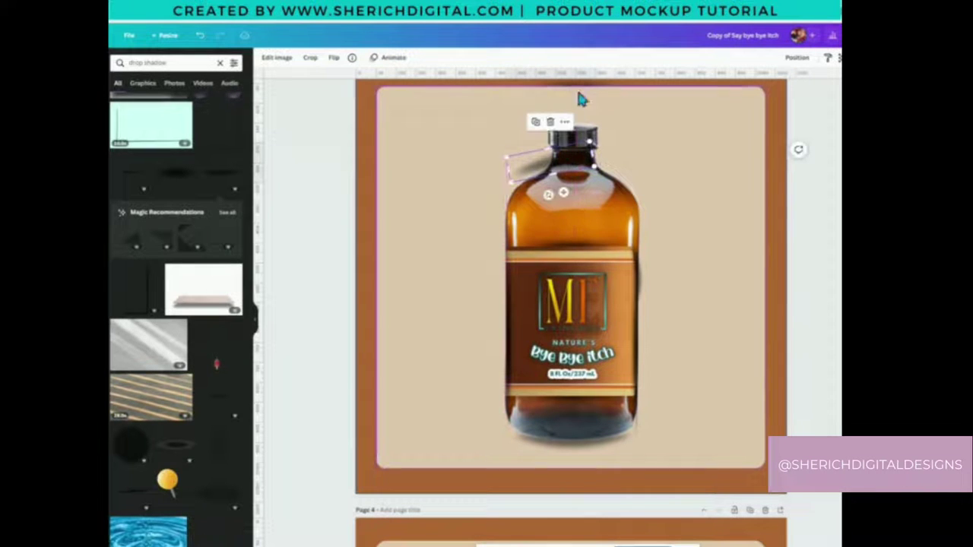
- Adjust the tilt and position of the left-shoulder shadow so it follows the curve of the bottle
{"action": "left_click", "coordinate": [797, 57]}
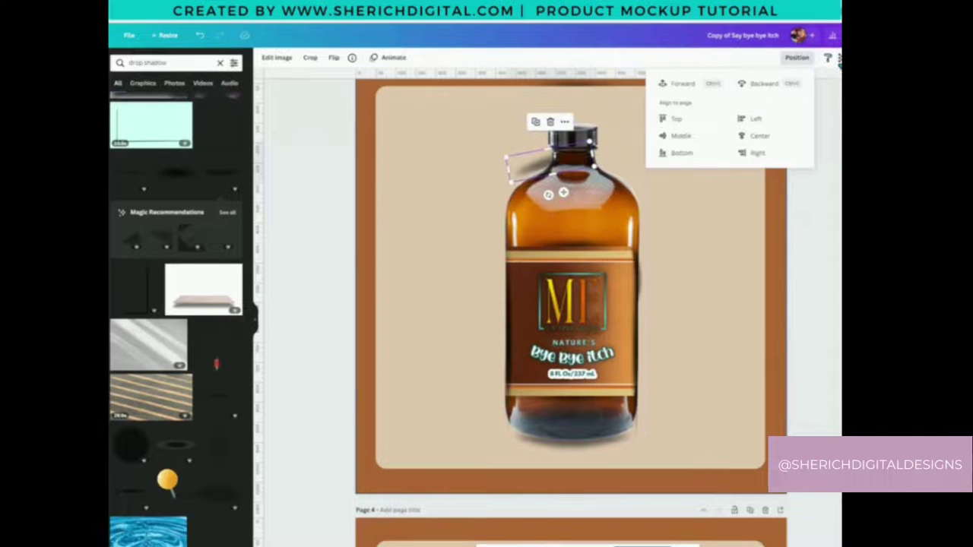
{"action": "left_click", "coordinate": [838, 58]}
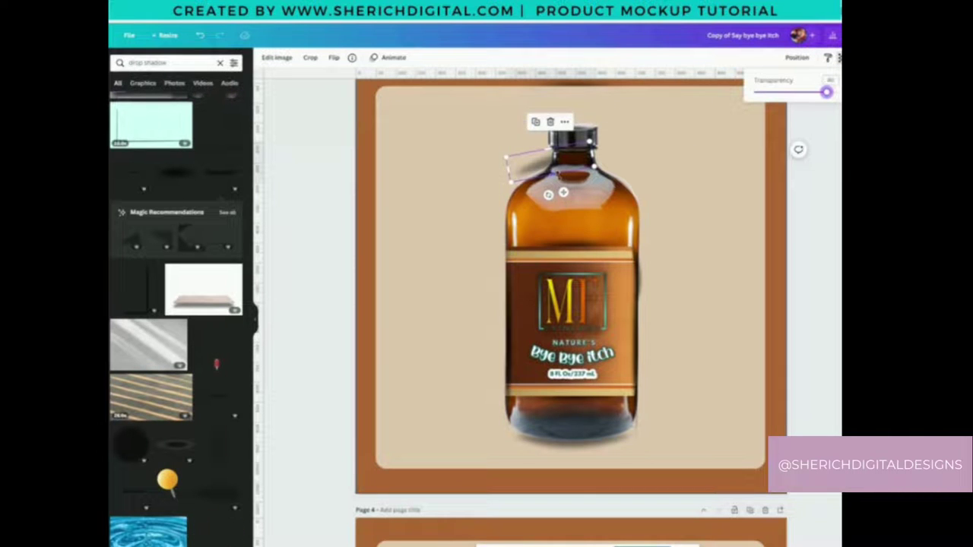
{"action": "left_click_drag", "start_coordinate": [553, 175], "coordinate": [539, 202]}
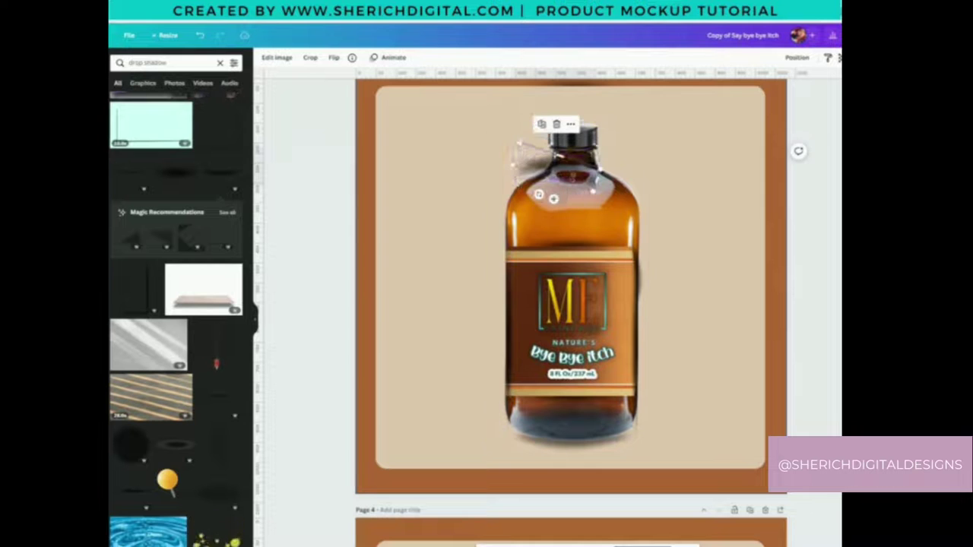
{"action": "double_click", "coordinate": [568, 165]}
{"action": "left_click_drag", "start_coordinate": [567, 166], "coordinate": [527, 152]}
{"action": "left_click", "coordinate": [677, 215]}
- Copy the shoulder shadow to the bottle's right shoulder, angled down along its curve, and layer it behind the bottle
{"action": "left_click_drag", "start_coordinate": [583, 184], "coordinate": [663, 192]}
{"action": "left_click_drag", "start_coordinate": [554, 155], "coordinate": [609, 179]}
{"action": "left_click", "coordinate": [796, 58]}
{"action": "left_click", "coordinate": [747, 102]}
{"action": "left_click", "coordinate": [682, 89]}
{"action": "left_click", "coordinate": [531, 174]}
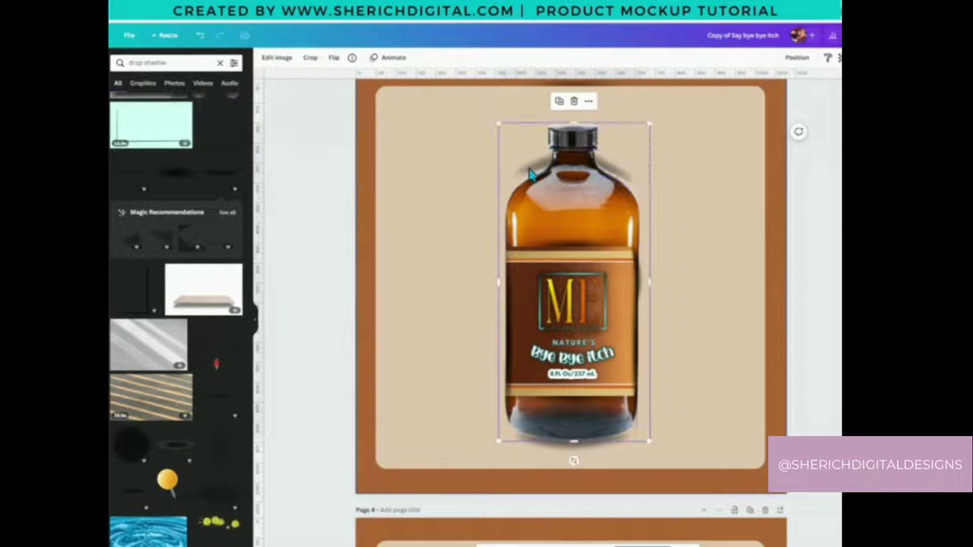
{"action": "left_click", "coordinate": [836, 248]}
{"action": "left_click", "coordinate": [510, 180]}
{"action": "mouse_move", "coordinate": [574, 123]}
{"action": "left_mouse_down"}
{"action": "mouse_move", "coordinate": [576, 200]}
{"action": "mouse_move", "coordinate": [554, 189]}
{"action": "mouse_move", "coordinate": [575, 142]}
{"action": "mouse_move", "coordinate": [571, 108]}
{"action": "mouse_move", "coordinate": [571, 122]}
{"action": "left_mouse_up"}
{"action": "left_click", "coordinate": [549, 169]}
{"action": "left_click", "coordinate": [578, 211]}
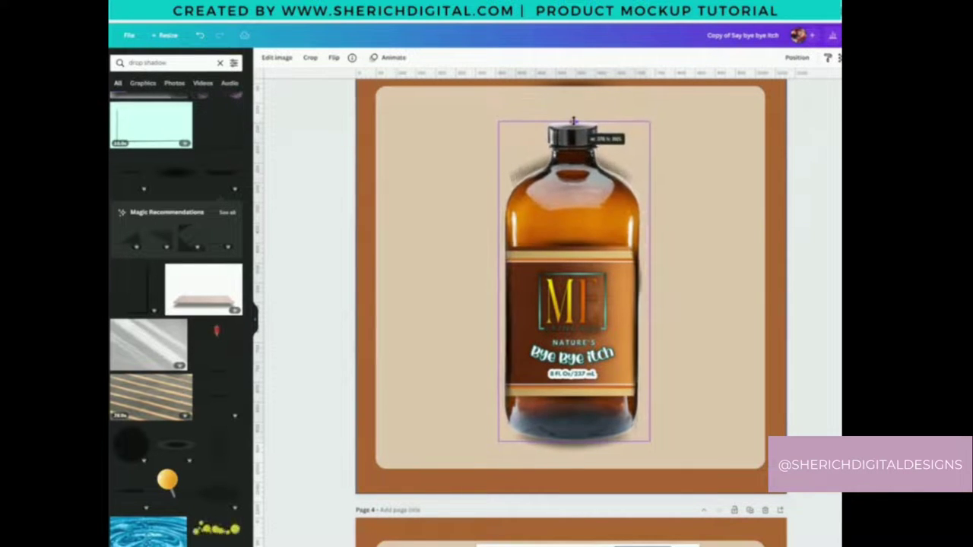
{"action": "left_click", "coordinate": [199, 36]}
{"action": "left_click", "coordinate": [199, 38]}
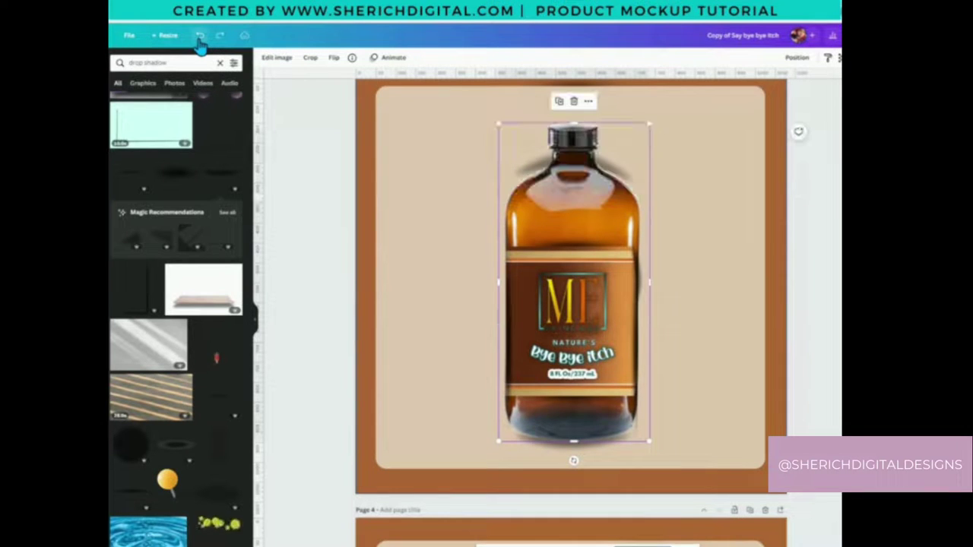
- Crop in the bottle image's left side to reach the left-shoulder shadow, nudge the shadow, and extend the crop back out
{"action": "left_click_drag", "start_coordinate": [499, 217], "coordinate": [534, 214]}
{"action": "left_click", "coordinate": [530, 172]}
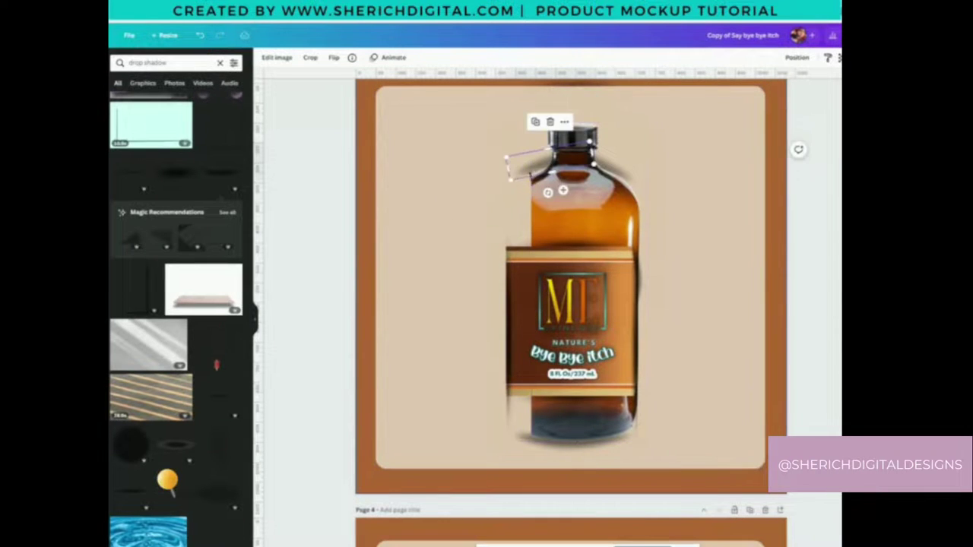
{"action": "left_click_drag", "start_coordinate": [552, 177], "coordinate": [553, 180]}
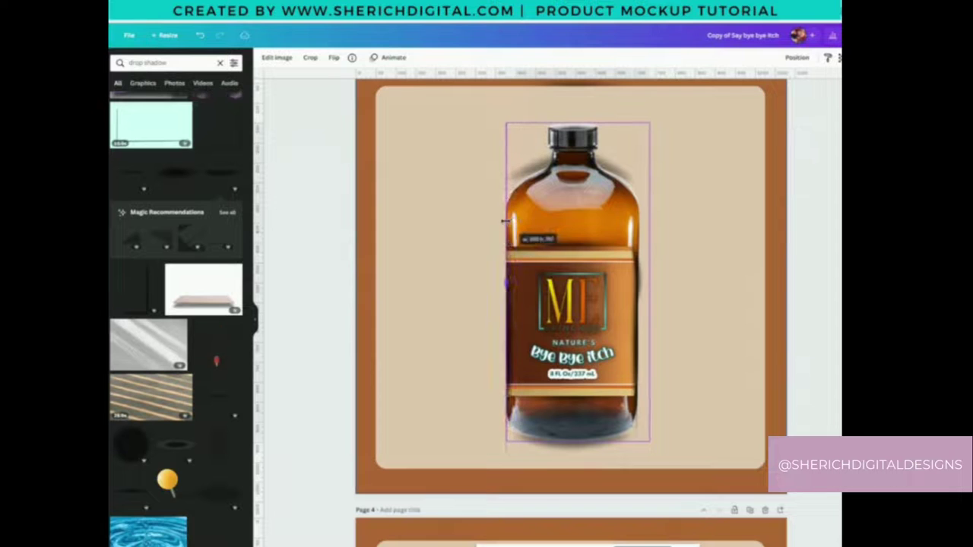
{"action": "left_click", "coordinate": [761, 348]}
{"action": "left_click", "coordinate": [520, 234]}
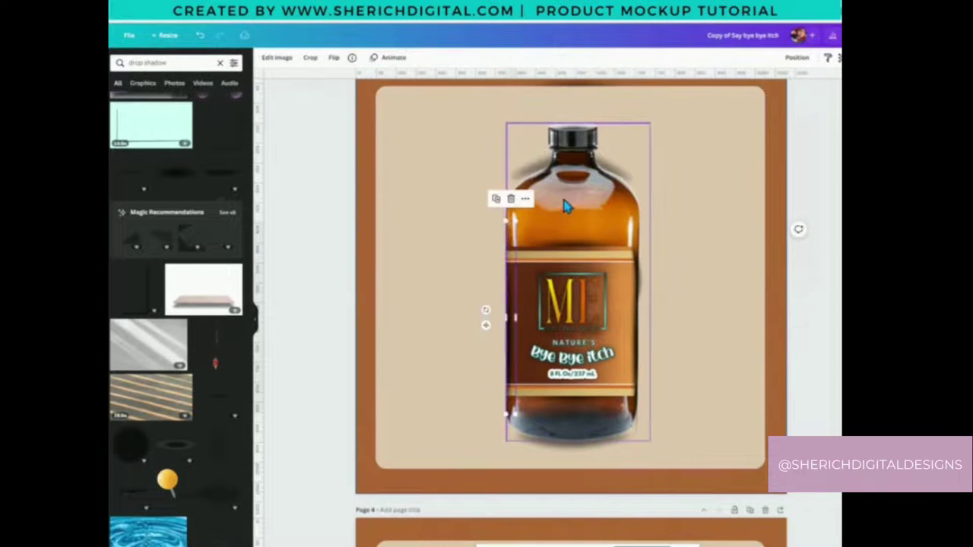
- Tuck the left-shoulder shadow closer to the bottle and restore the bottle image's full left side
{"action": "left_click", "coordinate": [566, 203]}
{"action": "mouse_move", "coordinate": [505, 200]}
{"action": "left_mouse_down"}
{"action": "mouse_move", "coordinate": [568, 199]}
{"action": "mouse_move", "coordinate": [504, 209]}
{"action": "left_mouse_up"}
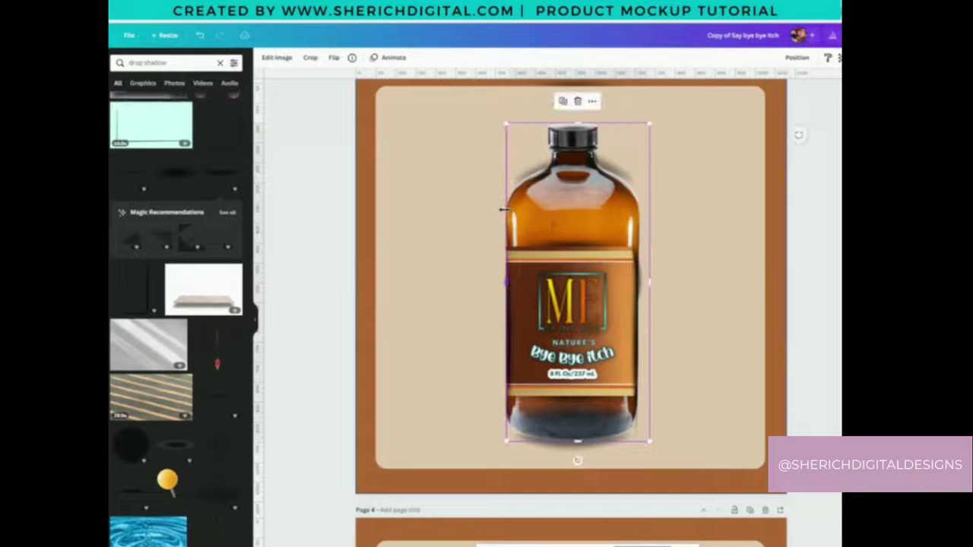
{"action": "key", "text": "ctrl+z"}
{"action": "left_click", "coordinate": [586, 218]}
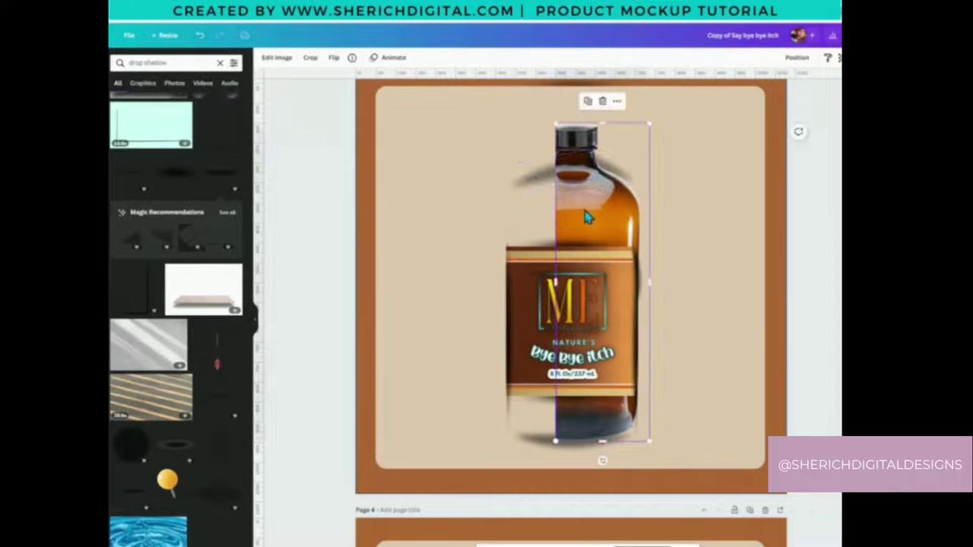
{"action": "left_click_drag", "start_coordinate": [557, 216], "coordinate": [502, 218]}
{"action": "left_click", "coordinate": [527, 190]}
- Crop in the bottle image's right side, move the right-shoulder shadow closer to the bottle, and restore the crop
{"action": "left_click", "coordinate": [588, 218]}
{"action": "left_click_drag", "start_coordinate": [650, 192], "coordinate": [588, 195]}
{"action": "left_click", "coordinate": [615, 177]}
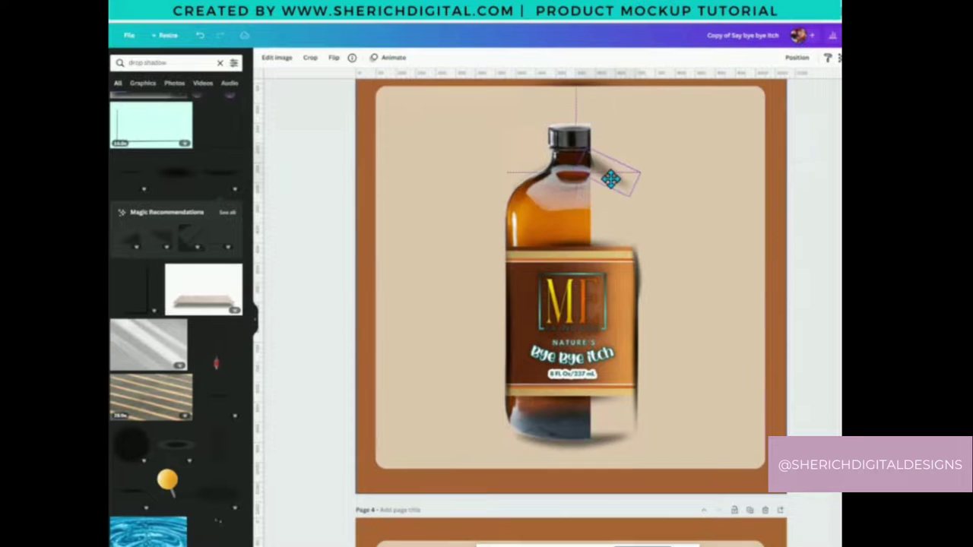
{"action": "left_click", "coordinate": [571, 220]}
{"action": "left_click_drag", "start_coordinate": [587, 282], "coordinate": [646, 228]}
{"action": "left_click", "coordinate": [658, 285]}
- Move the long vertical shadow on the label's lower right edge slightly upward
{"action": "left_click", "coordinate": [637, 425]}
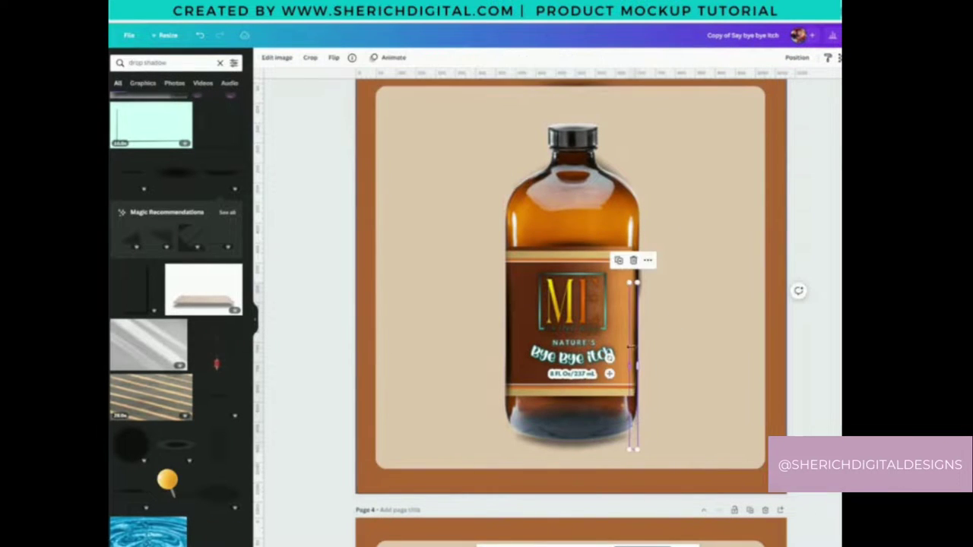
{"action": "left_click_drag", "start_coordinate": [606, 374], "coordinate": [607, 353]}
{"action": "left_click", "coordinate": [655, 378]}
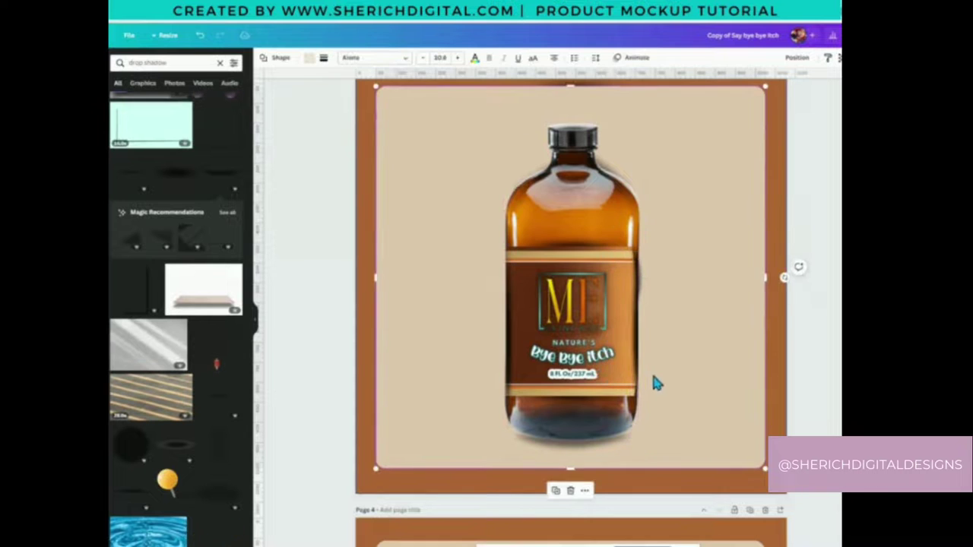
{"action": "left_click", "coordinate": [635, 283]}
{"action": "left_click_drag", "start_coordinate": [637, 281], "coordinate": [637, 281]}
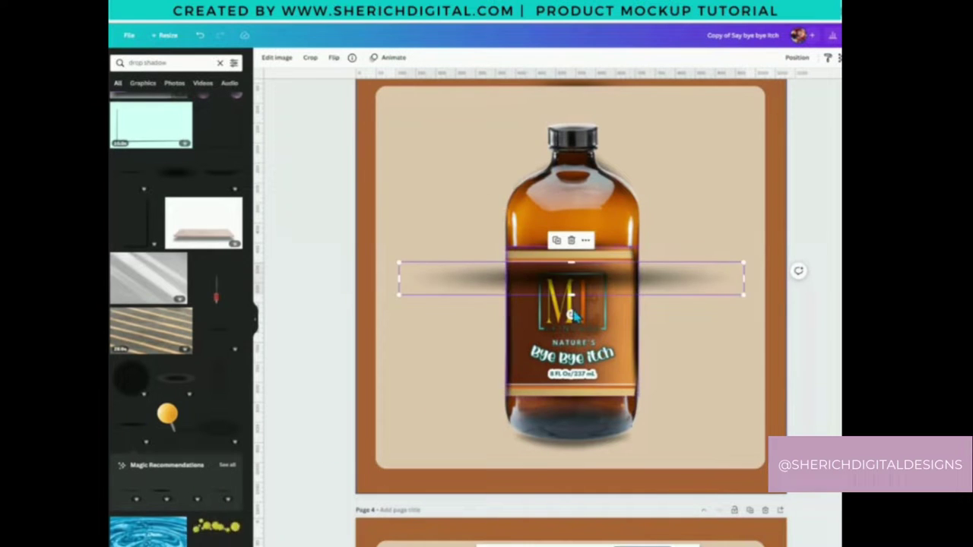
- Insert another wide soft shadow, rotate it upright, shrink it and place it slightly tilted along the label's upper right edge
{"action": "left_click_drag", "start_coordinate": [572, 308], "coordinate": [454, 278]}
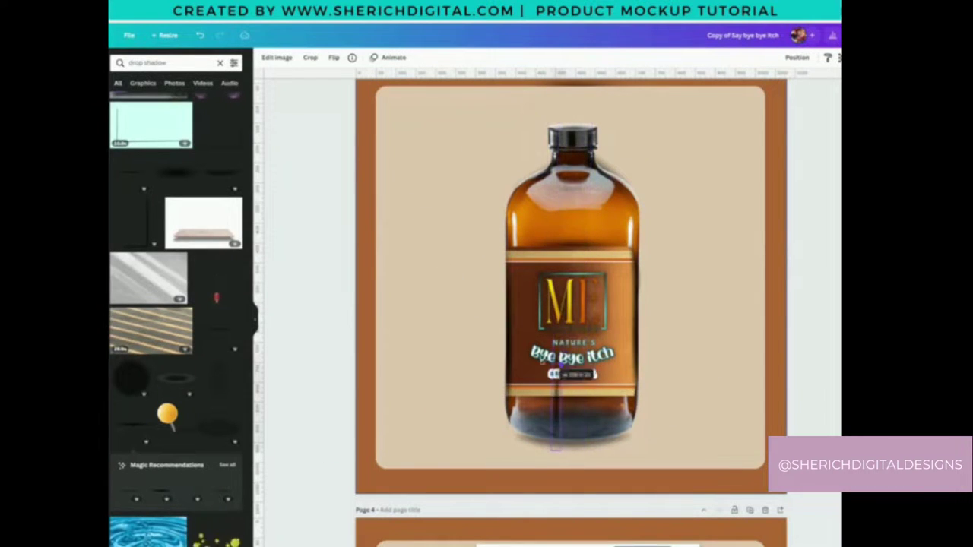
{"action": "left_click_drag", "start_coordinate": [556, 433], "coordinate": [635, 303]}
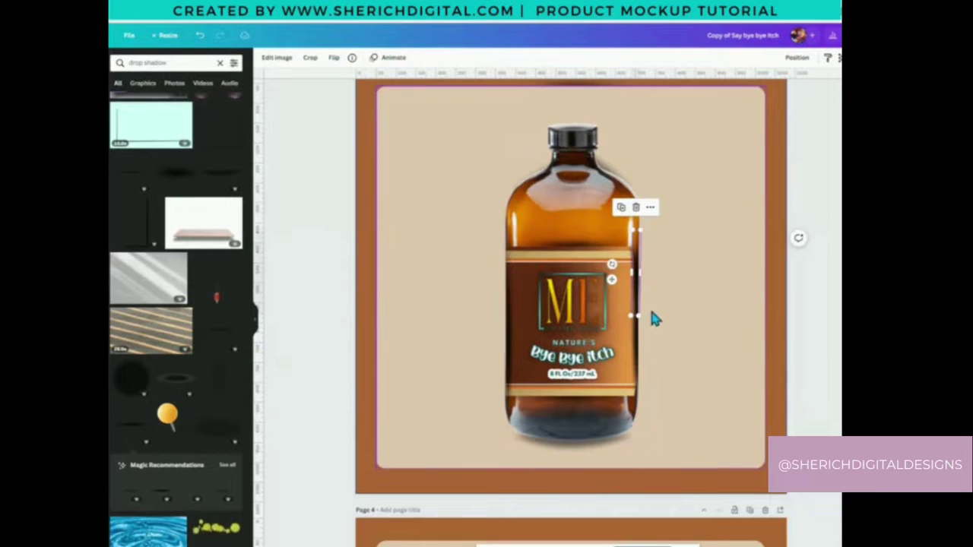
{"action": "left_click_drag", "start_coordinate": [612, 265], "coordinate": [611, 267]}
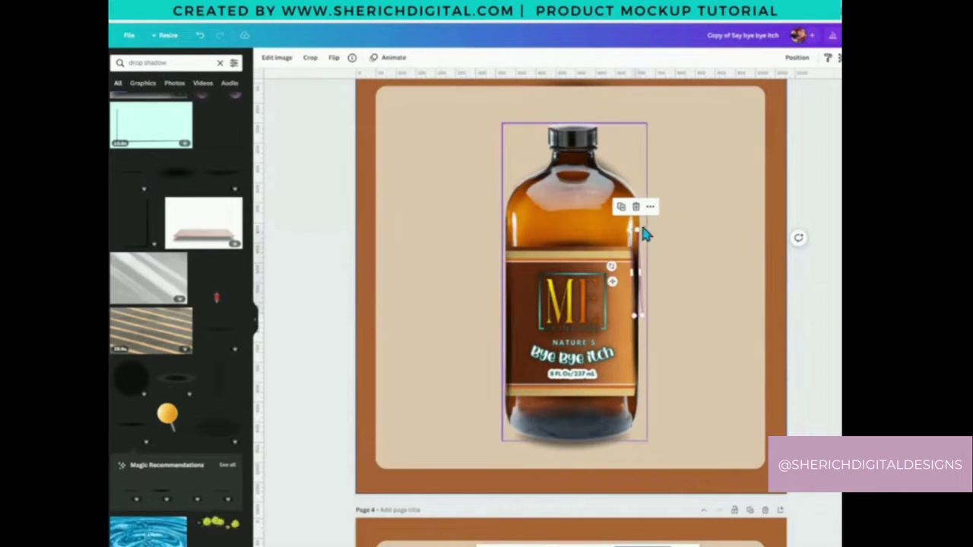
{"action": "left_click_drag", "start_coordinate": [638, 230], "coordinate": [638, 247]}
{"action": "left_click_drag", "start_coordinate": [613, 290], "coordinate": [614, 284]}
- Duplicate the label image and align the copy over the original label
{"action": "left_click", "coordinate": [612, 334]}
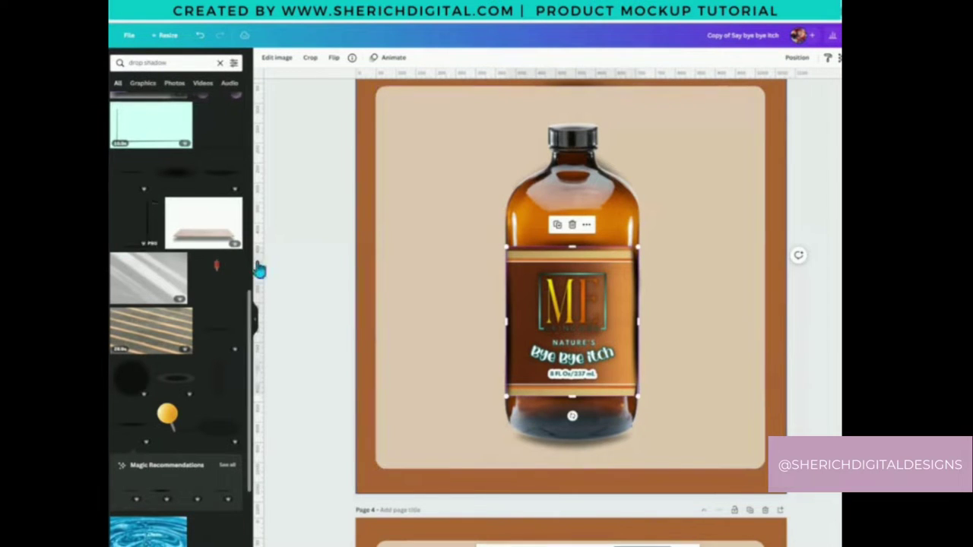
{"action": "left_click", "coordinate": [797, 63]}
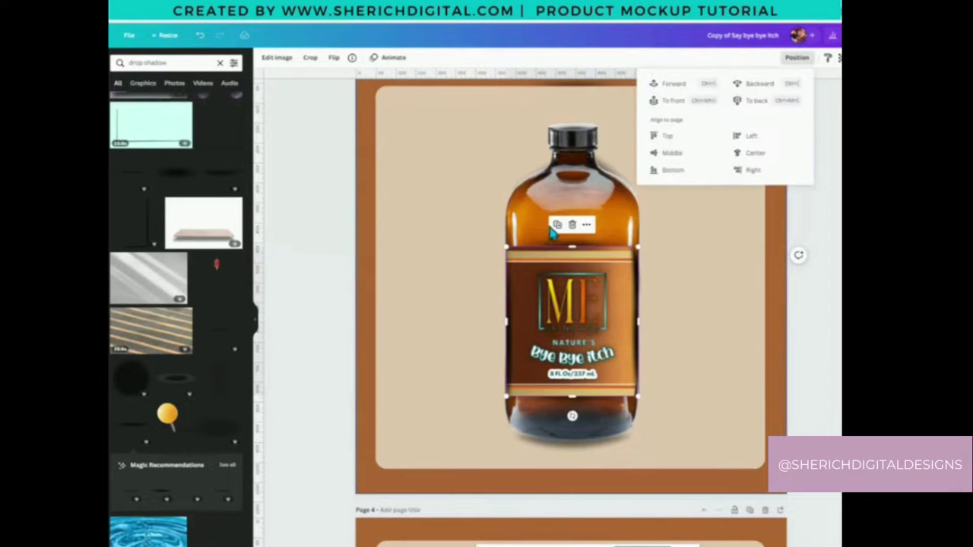
{"action": "left_click", "coordinate": [556, 226]}
{"action": "left_click_drag", "start_coordinate": [594, 301], "coordinate": [586, 296]}
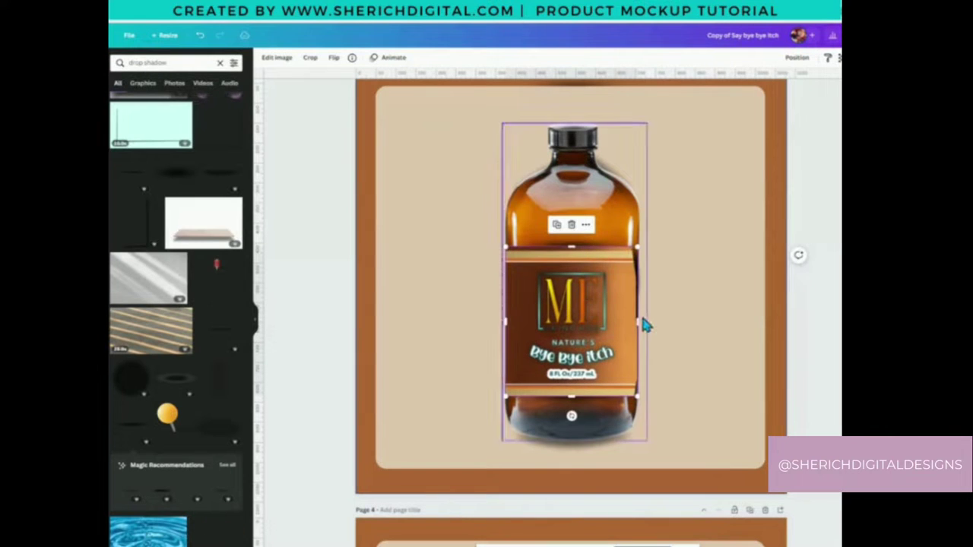
{"action": "left_click_drag", "start_coordinate": [639, 321], "coordinate": [637, 323]}
- Crop the label copy down to its top gold band and trim its right side to the bottle's edge
{"action": "left_click_drag", "start_coordinate": [636, 396], "coordinate": [645, 403]}
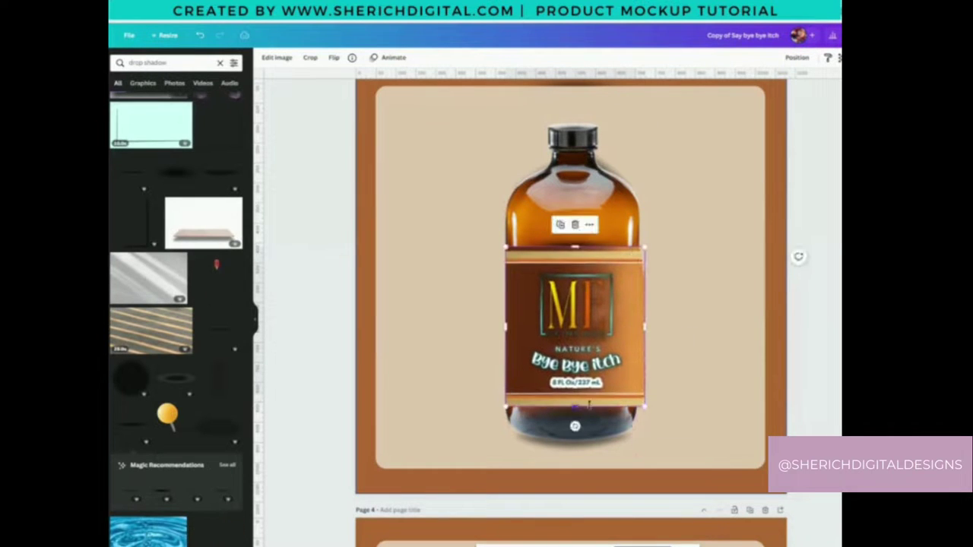
{"action": "left_click_drag", "start_coordinate": [576, 404], "coordinate": [575, 263]}
{"action": "left_click_drag", "start_coordinate": [644, 257], "coordinate": [638, 257]}
{"action": "left_click", "coordinate": [797, 57]}
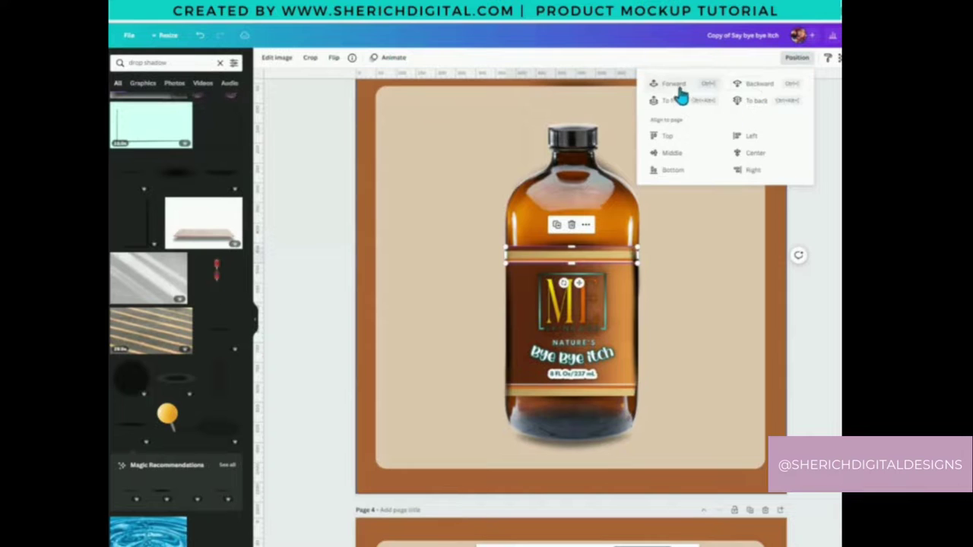
{"action": "left_click", "coordinate": [809, 226]}
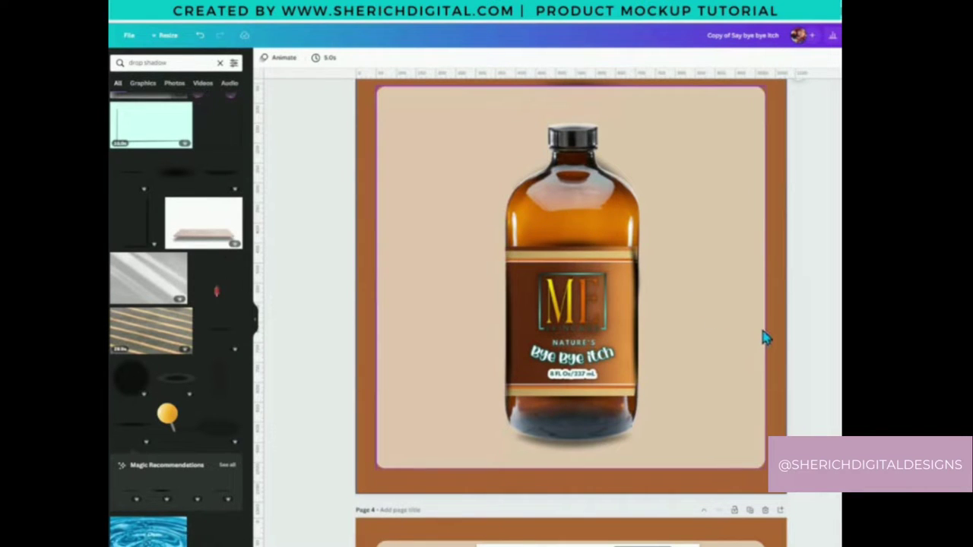
- Delete the older tilted shadow that sticks out beyond the label's upper right edge
{"action": "left_click", "coordinate": [638, 272]}
{"action": "left_click", "coordinate": [699, 255]}
{"action": "left_click", "coordinate": [638, 266]}
{"action": "left_click", "coordinate": [634, 270]}
{"action": "left_click", "coordinate": [636, 268]}
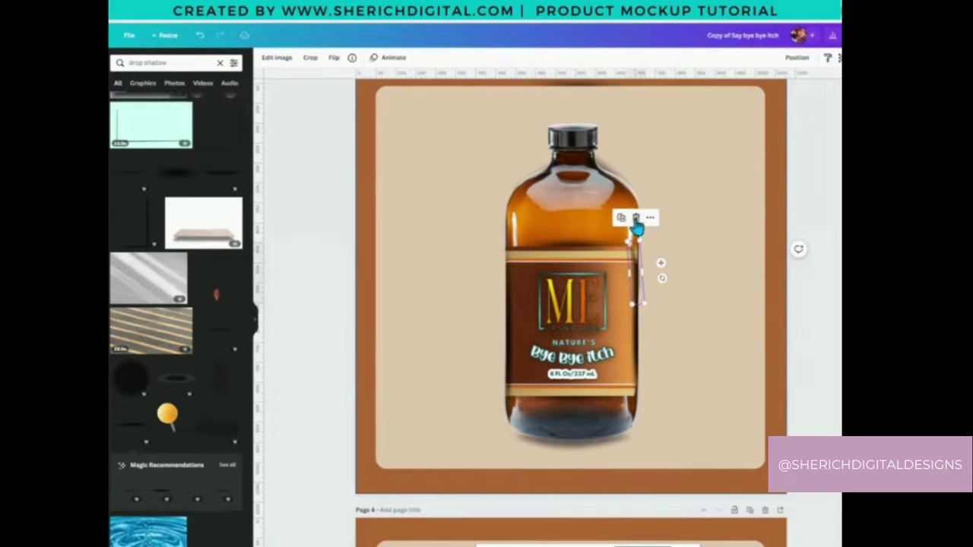
{"action": "left_click", "coordinate": [649, 330]}
{"action": "left_click", "coordinate": [744, 415]}
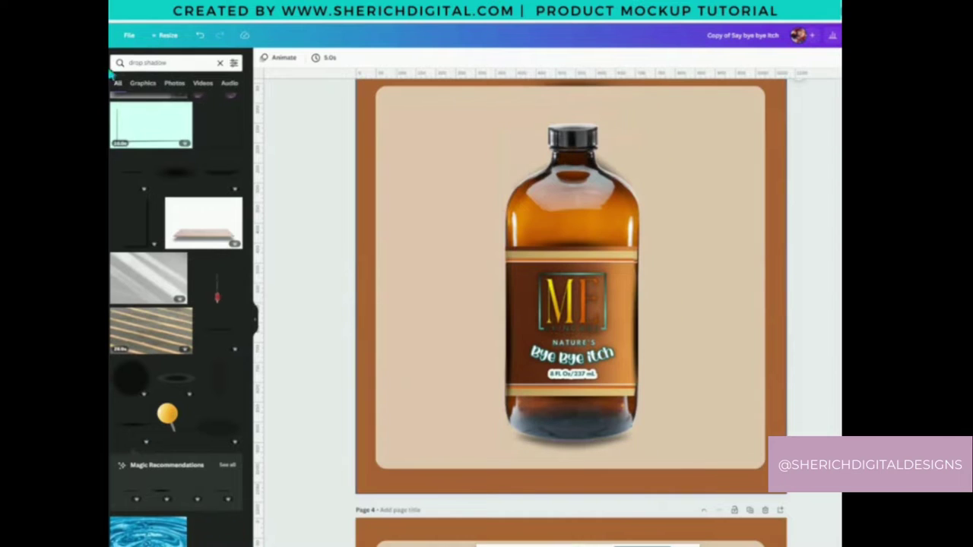
- Search the elements library for "shine" and for "gloss"
{"action": "type", "text": "shine"}
{"action": "key", "text": "Return"}
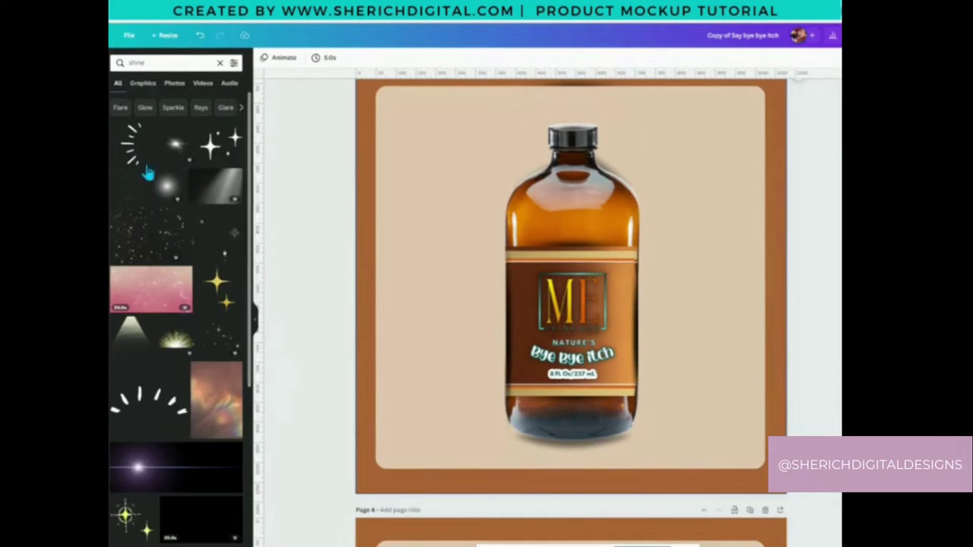
{"action": "left_click", "coordinate": [138, 61]}
{"action": "type", "text": "gloss"}
{"action": "key", "text": "Return"}
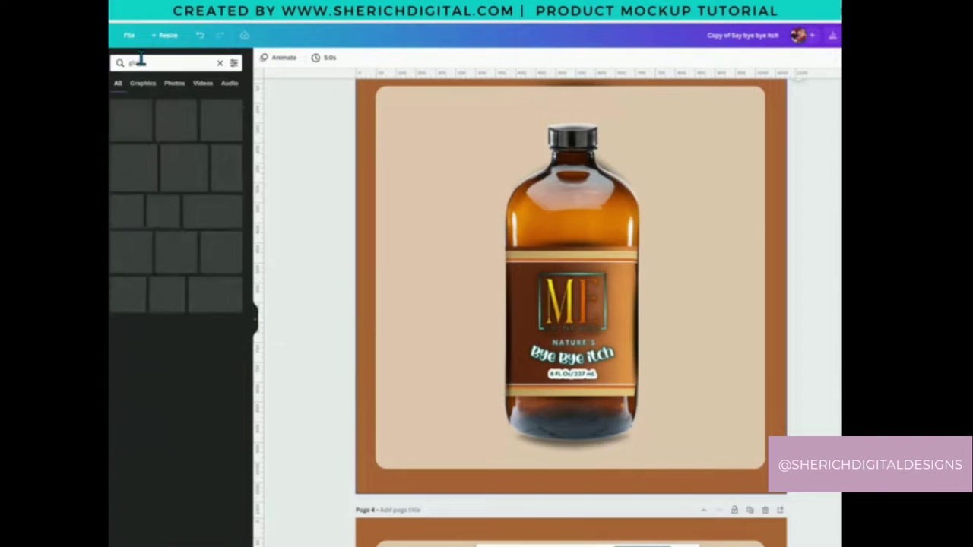
- Add the white glow graphic from the results, shrink it over the bottle's neck and shoulders, and crop its top to just below the cap
{"action": "scroll", "coordinate": [190, 338], "scroll_direction": "down", "scroll_amount": 2}
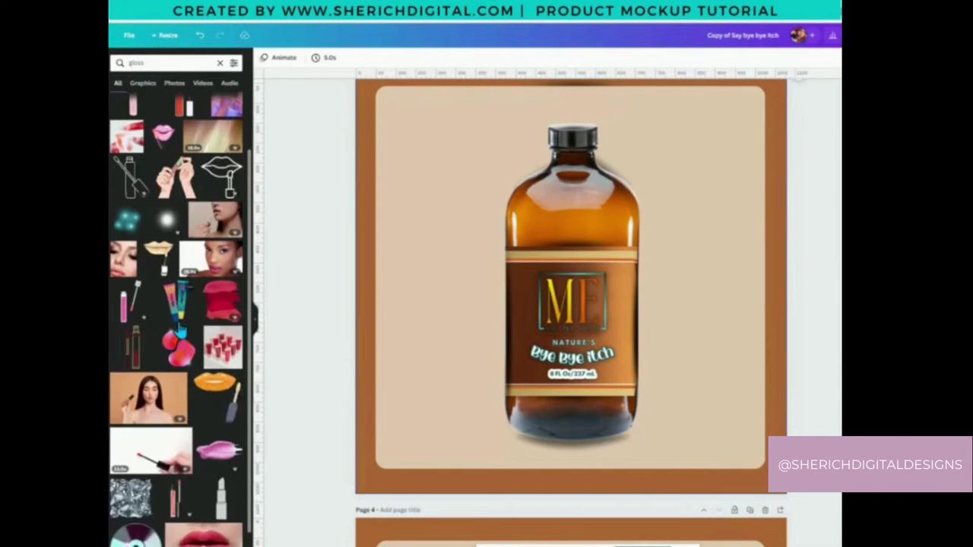
{"action": "left_click", "coordinate": [166, 220]}
{"action": "left_click_drag", "start_coordinate": [596, 325], "coordinate": [600, 261]}
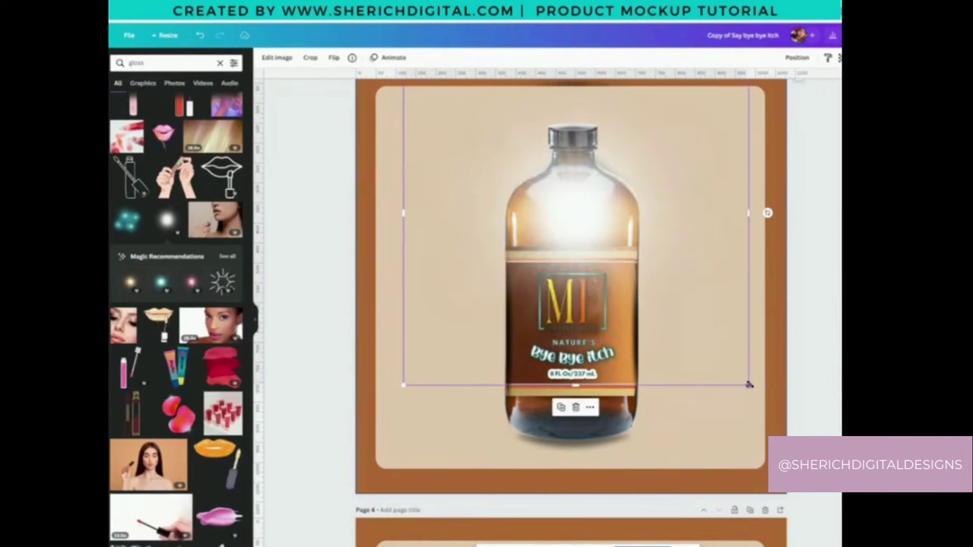
{"action": "left_click_drag", "start_coordinate": [750, 386], "coordinate": [493, 191]}
{"action": "left_click_drag", "start_coordinate": [460, 123], "coordinate": [570, 202]}
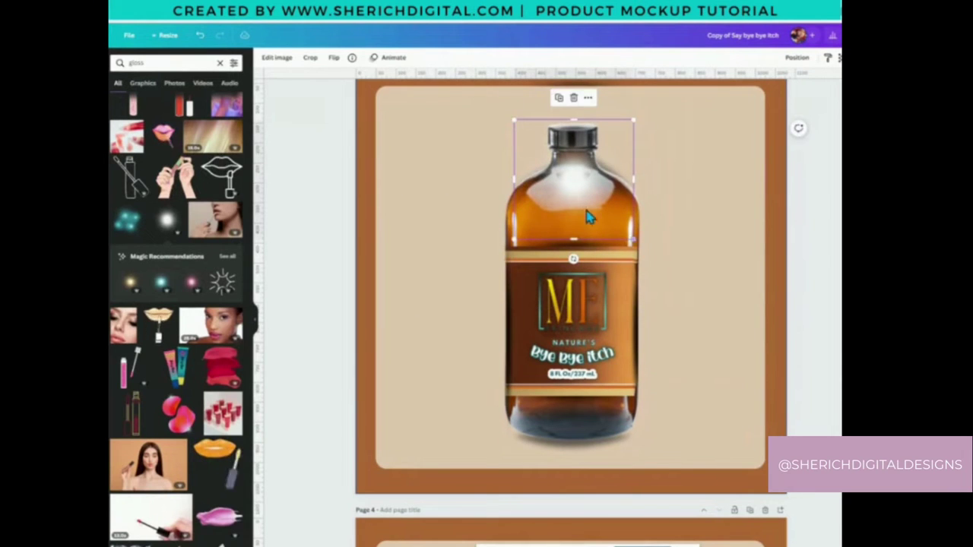
{"action": "left_click_drag", "start_coordinate": [574, 120], "coordinate": [576, 156]}
{"action": "left_click", "coordinate": [710, 223]}
- Reduce the opacity of the glow over the bottle's shoulders slightly
{"action": "left_click", "coordinate": [573, 176]}
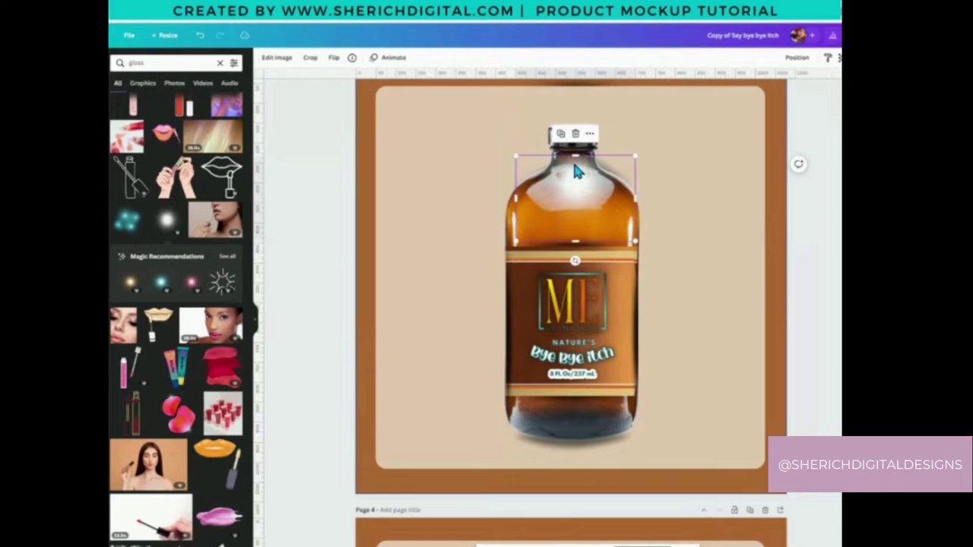
{"action": "left_click", "coordinate": [827, 57]}
{"action": "left_click_drag", "start_coordinate": [831, 92], "coordinate": [817, 94]}
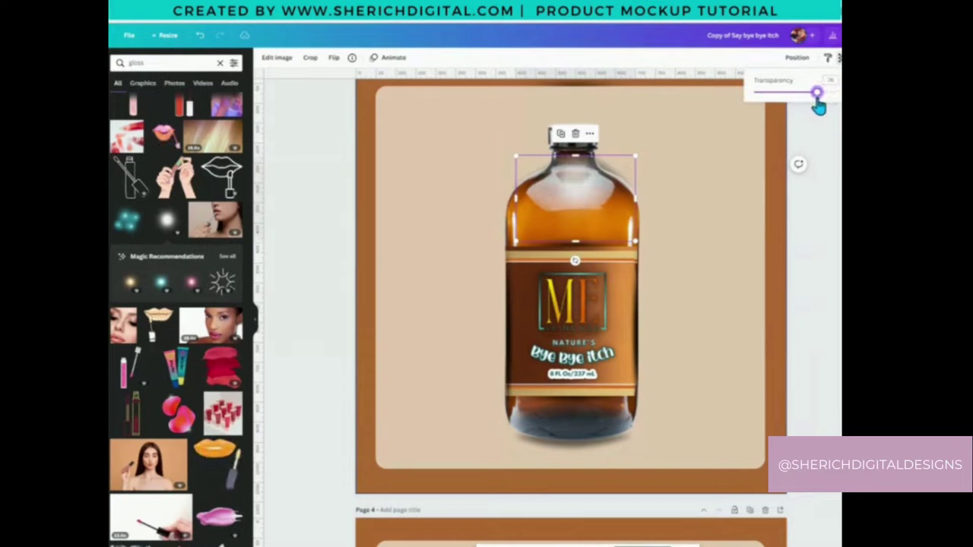
- Duplicate the shoulder glow, shrink the copy over the lower left corner of the bottle, and reduce its opacity
{"action": "left_click", "coordinate": [560, 133]}
{"action": "left_click_drag", "start_coordinate": [606, 211], "coordinate": [543, 428]}
{"action": "left_click_drag", "start_coordinate": [589, 481], "coordinate": [534, 451]}
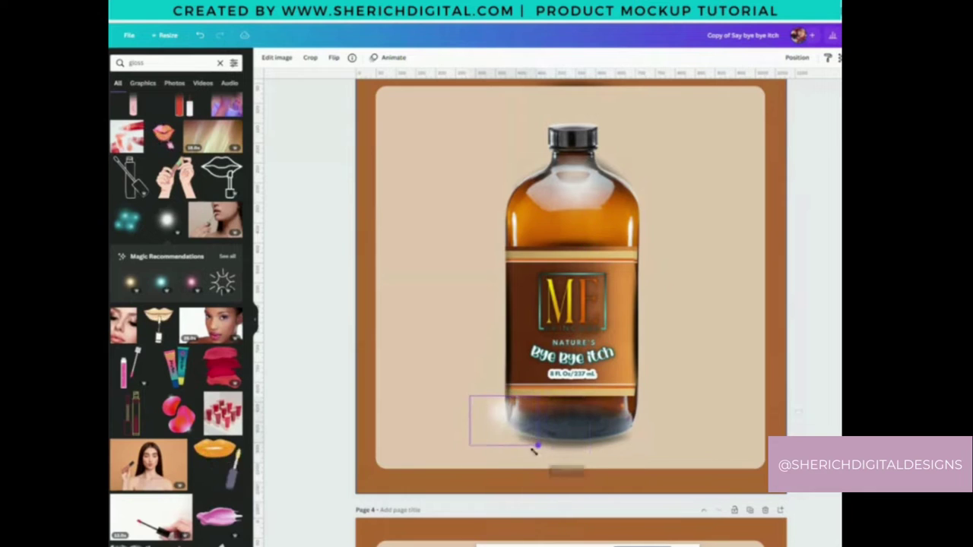
{"action": "left_click_drag", "start_coordinate": [521, 411], "coordinate": [549, 418]}
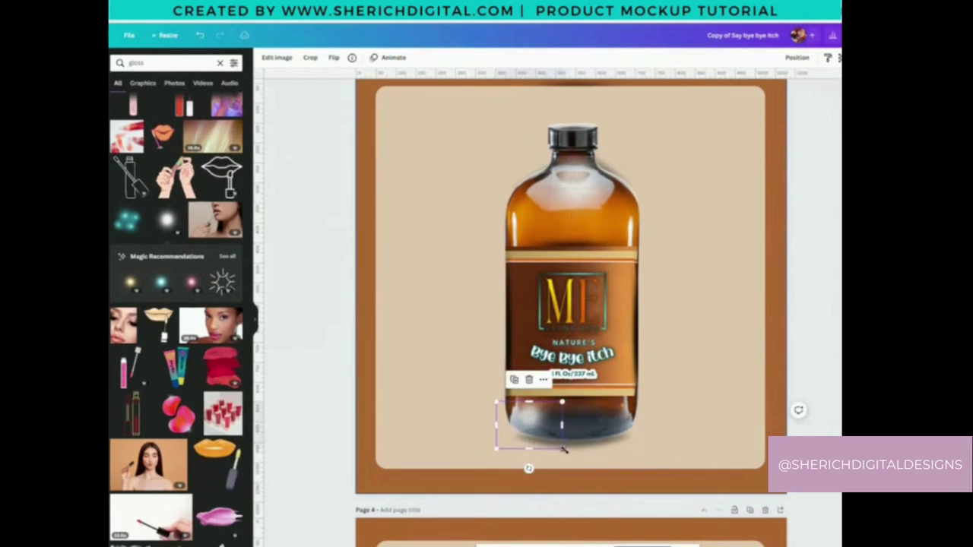
{"action": "left_click_drag", "start_coordinate": [564, 451], "coordinate": [568, 454]}
{"action": "left_click_drag", "start_coordinate": [549, 434], "coordinate": [542, 429]}
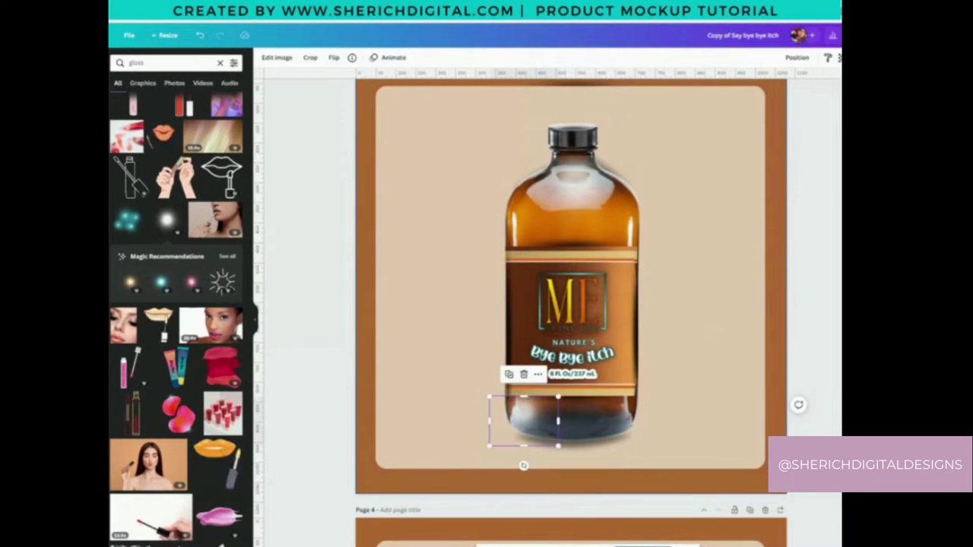
{"action": "left_click", "coordinate": [827, 57]}
{"action": "left_click_drag", "start_coordinate": [829, 92], "coordinate": [795, 107]}
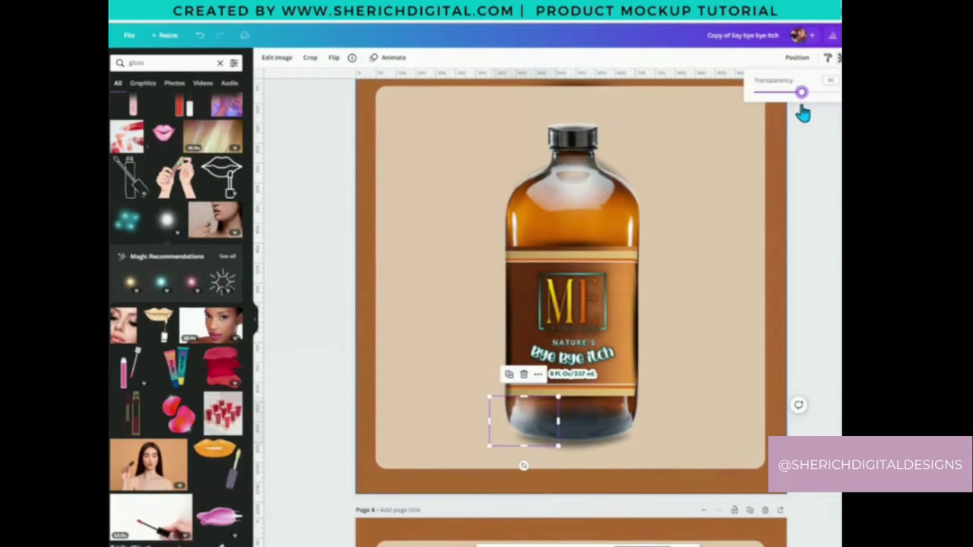
- Copy the small glow to the bottle's lower right corner and flip the copy horizontally
{"action": "left_click_drag", "start_coordinate": [525, 422], "coordinate": [624, 417]}
{"action": "left_click", "coordinate": [333, 58]}
{"action": "left_click", "coordinate": [351, 96]}
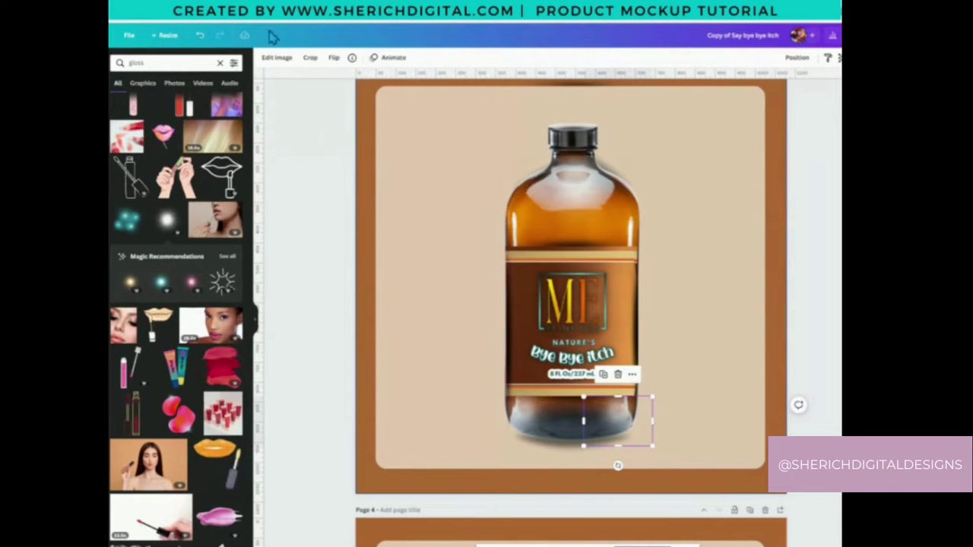
- Raise the warmth of the lower right glow to 12 and of the lower left glow to 20
{"action": "left_click", "coordinate": [276, 60]}
{"action": "left_click", "coordinate": [232, 222]}
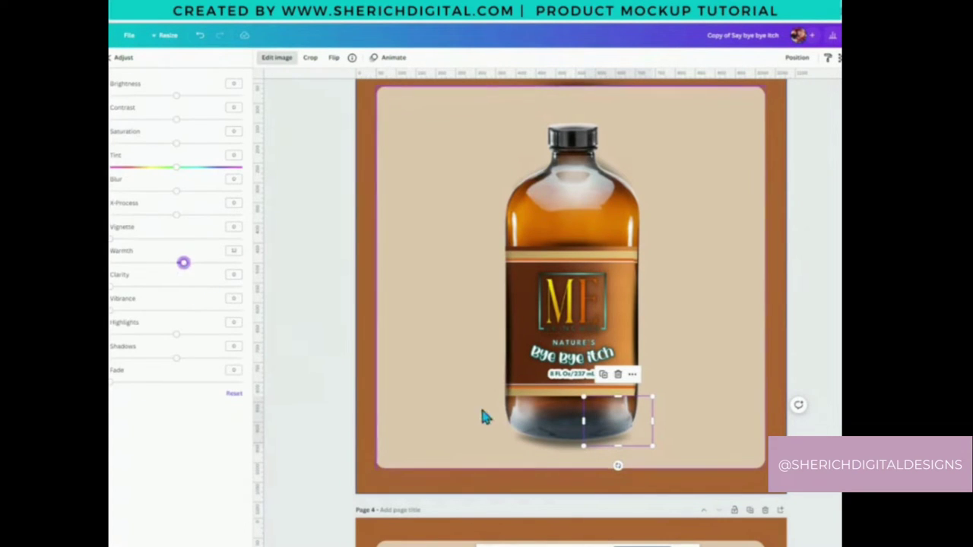
{"action": "left_click", "coordinate": [519, 420]}
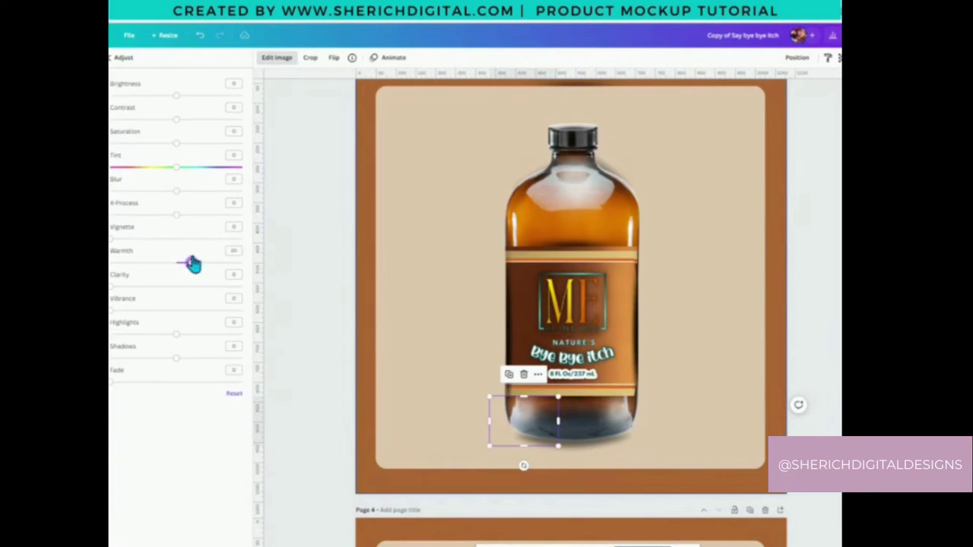
{"action": "left_click", "coordinate": [112, 60]}
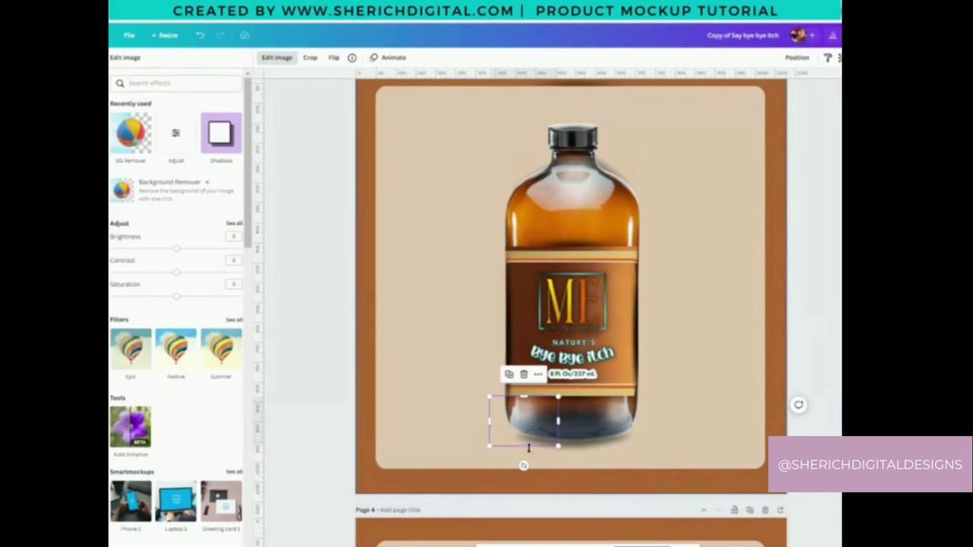
- Rotate the two lower corner glows slightly in opposite directions to follow the bottle's curved base
{"action": "left_click_drag", "start_coordinate": [524, 465], "coordinate": [535, 473]}
{"action": "left_click", "coordinate": [630, 436]}
{"action": "left_click_drag", "start_coordinate": [619, 465], "coordinate": [609, 469]}
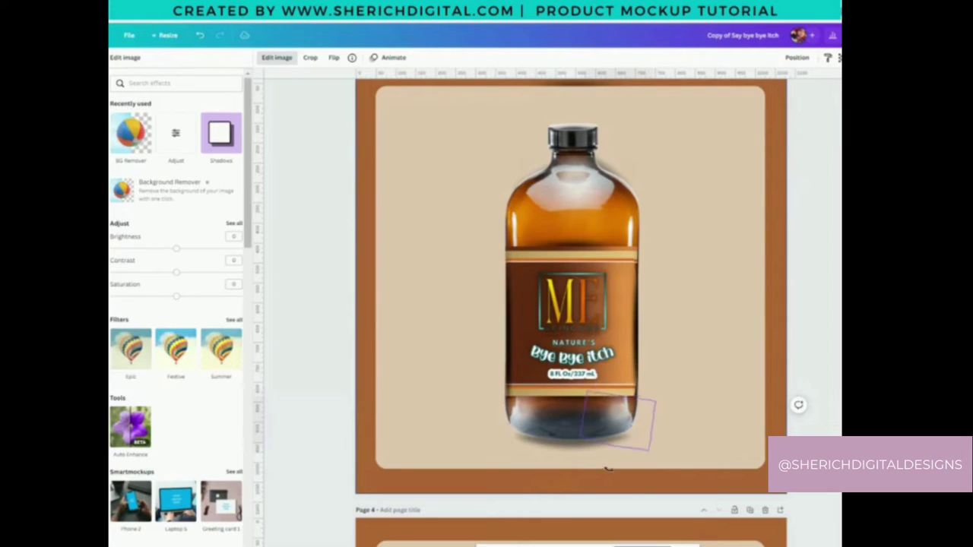
{"action": "left_click", "coordinate": [832, 298]}
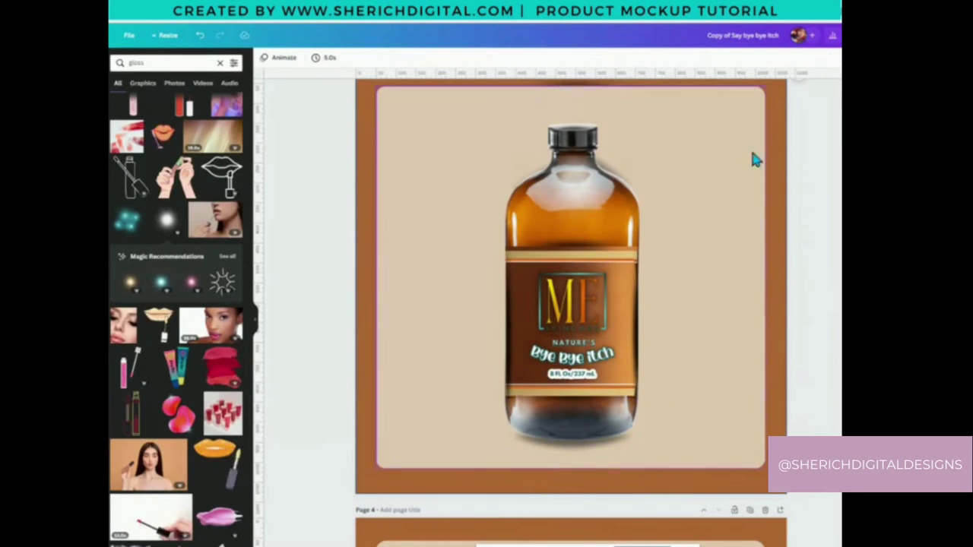
- Download only the current page, Page 3, as a PNG
{"action": "left_click", "coordinate": [832, 35]}
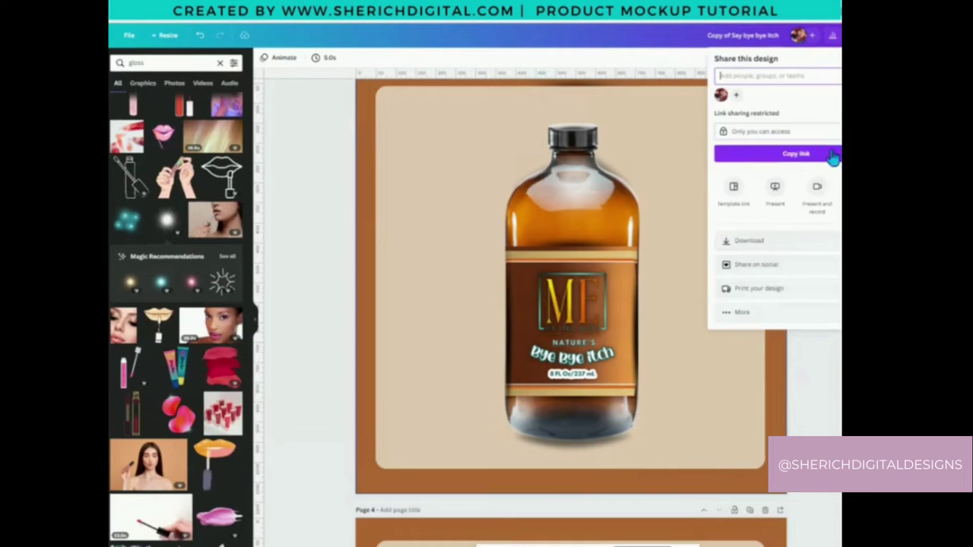
{"action": "left_click", "coordinate": [765, 241]}
{"action": "left_click", "coordinate": [768, 195]}
{"action": "scroll", "coordinate": [783, 295], "scroll_direction": "down", "scroll_amount": 2}
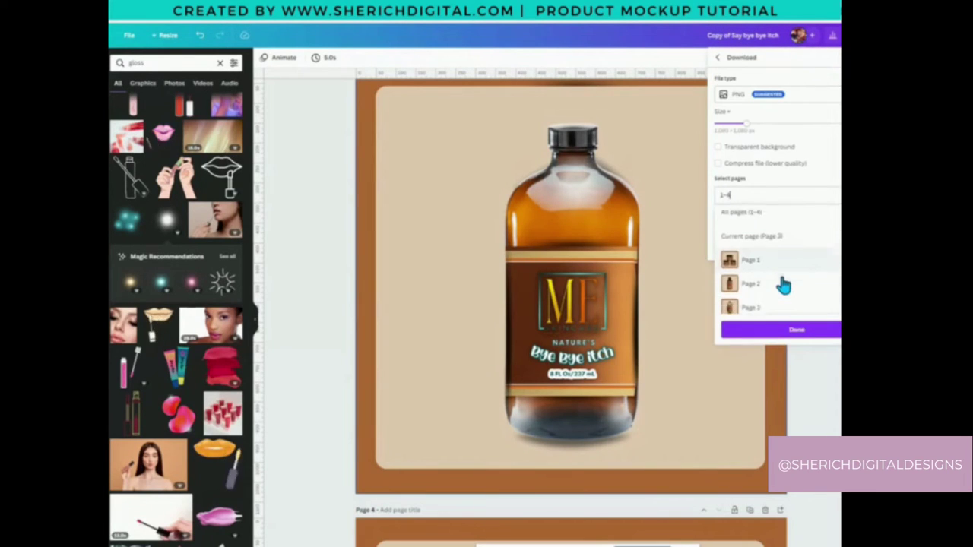
{"action": "left_click", "coordinate": [774, 328]}
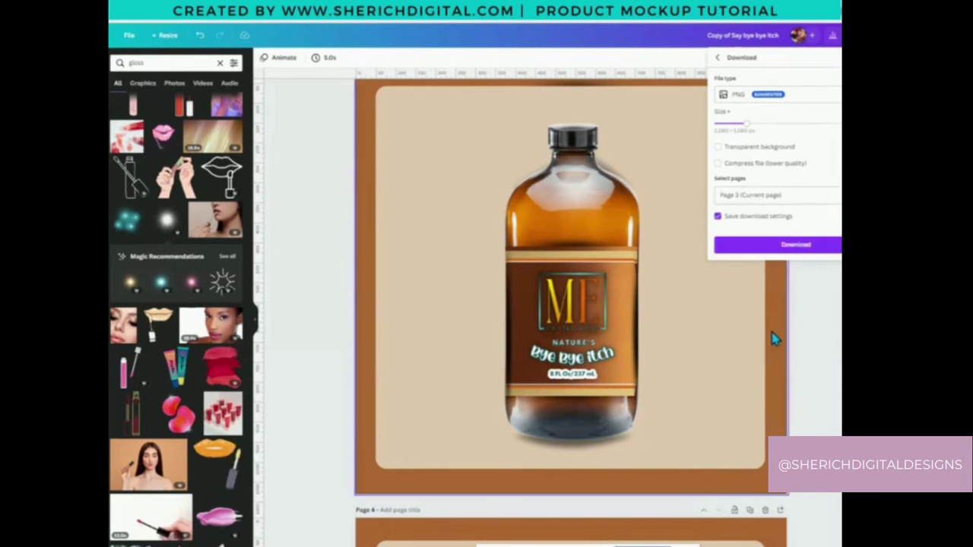
{"action": "left_click", "coordinate": [778, 245]}
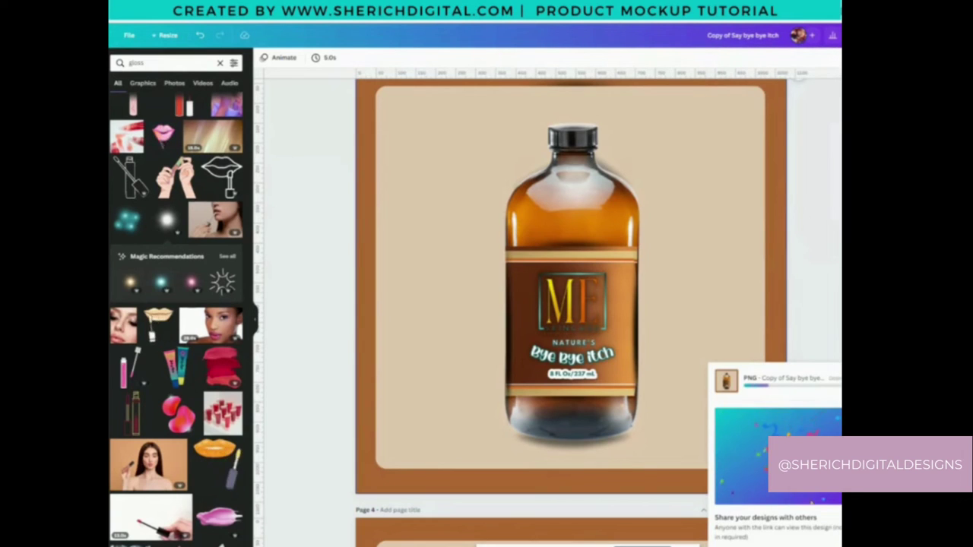